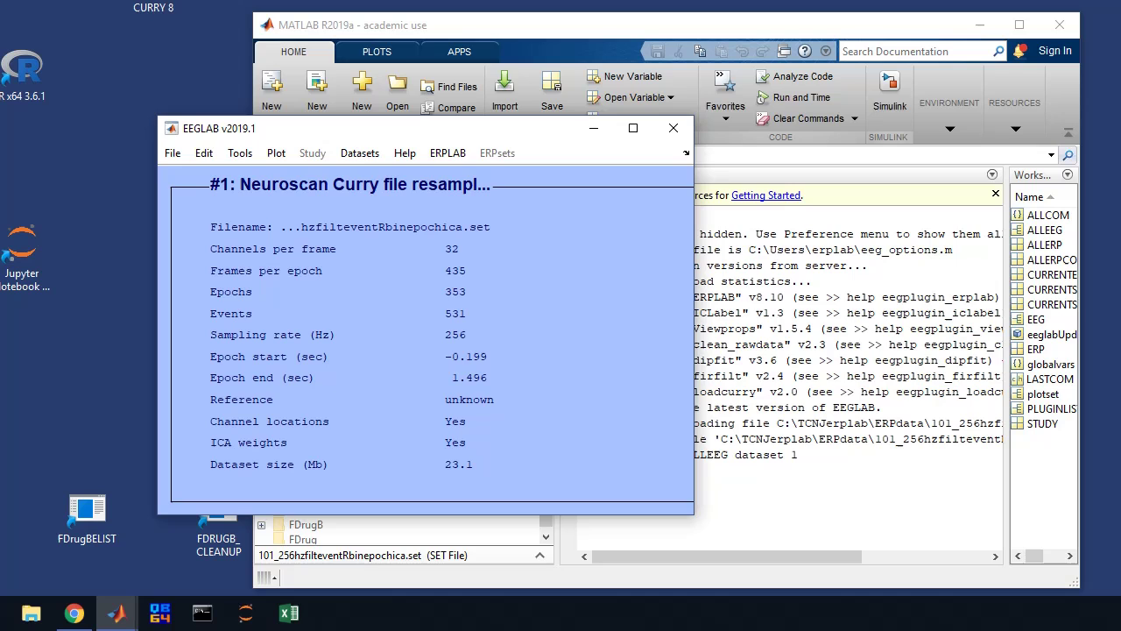
Drag the EEGLAB main window to the top-left corner so MATLAB's command output shows.
drag(385, 133, 254, 59)
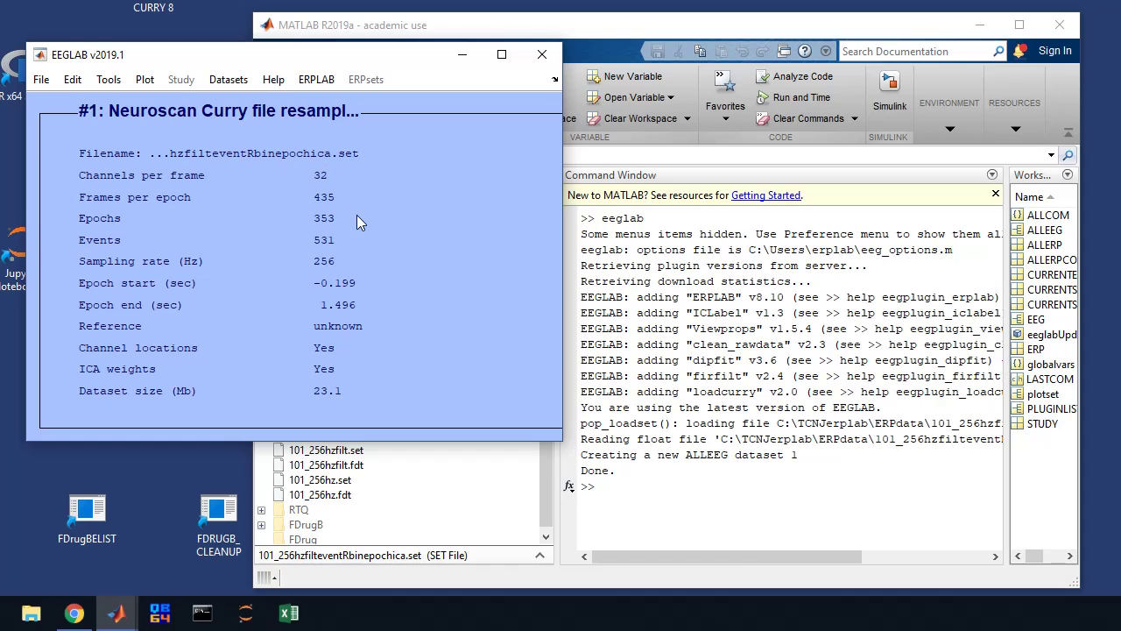
Run moving-window peak-to-peak detection (100 µV, channels 1:30) with flag 2 and the results viewer on.
click(316, 80)
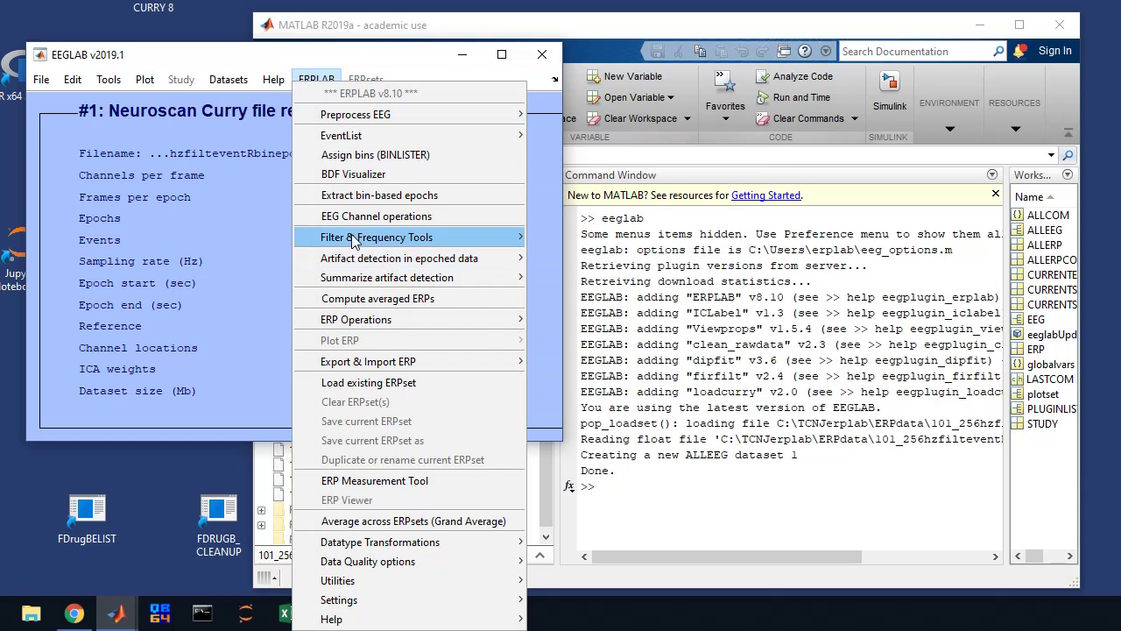
mouse_move(364, 258)
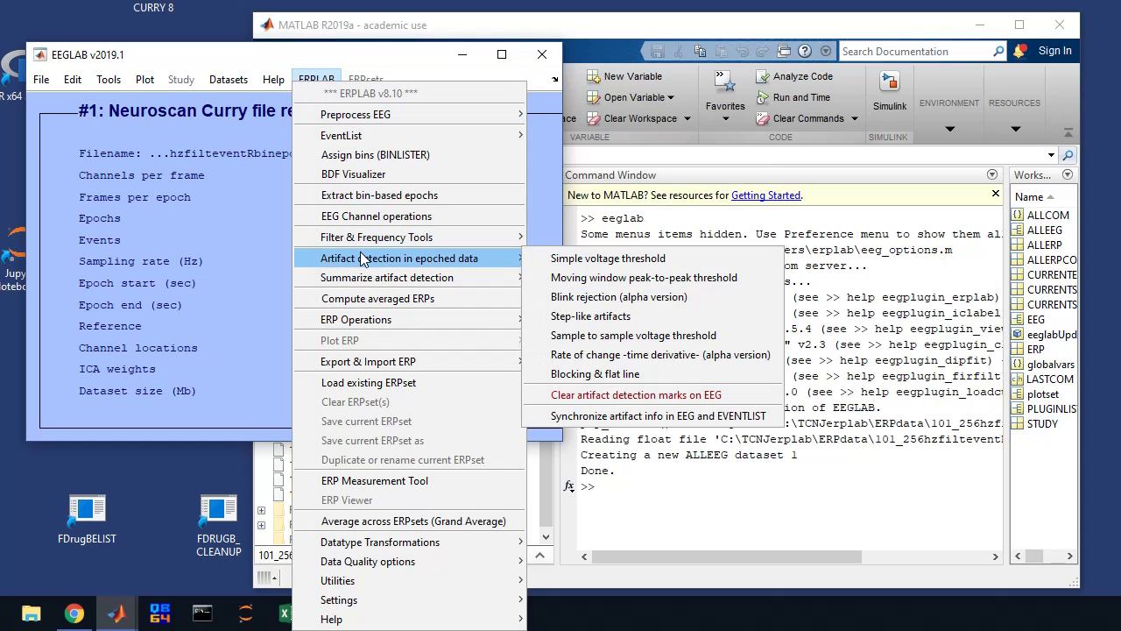
click(624, 279)
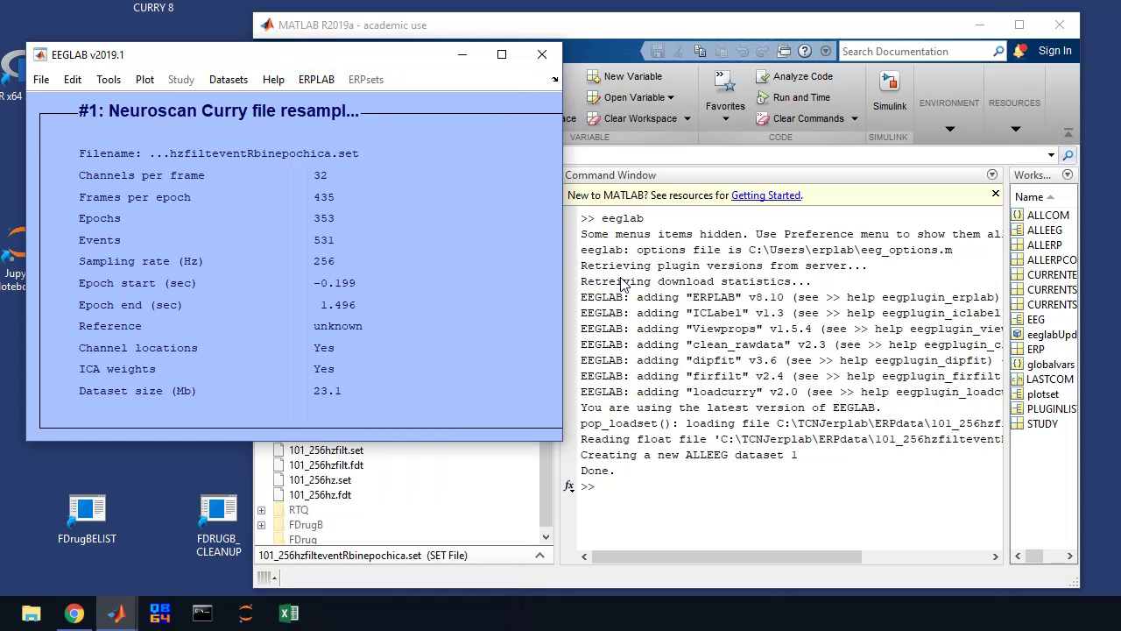
key(alt+space)
key(m)
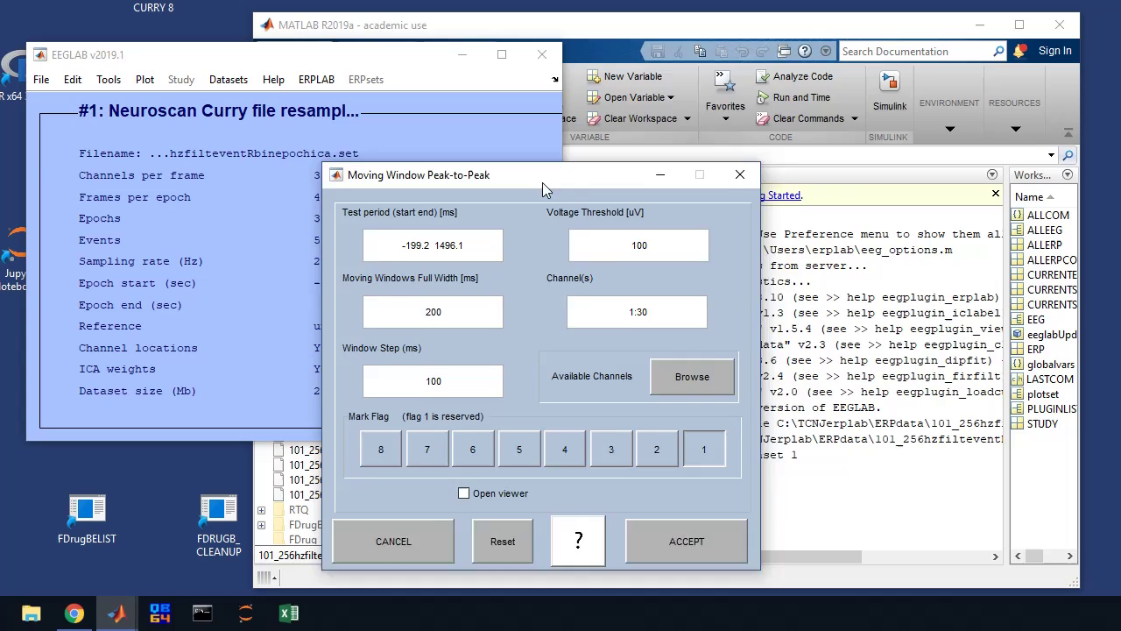
click(617, 63)
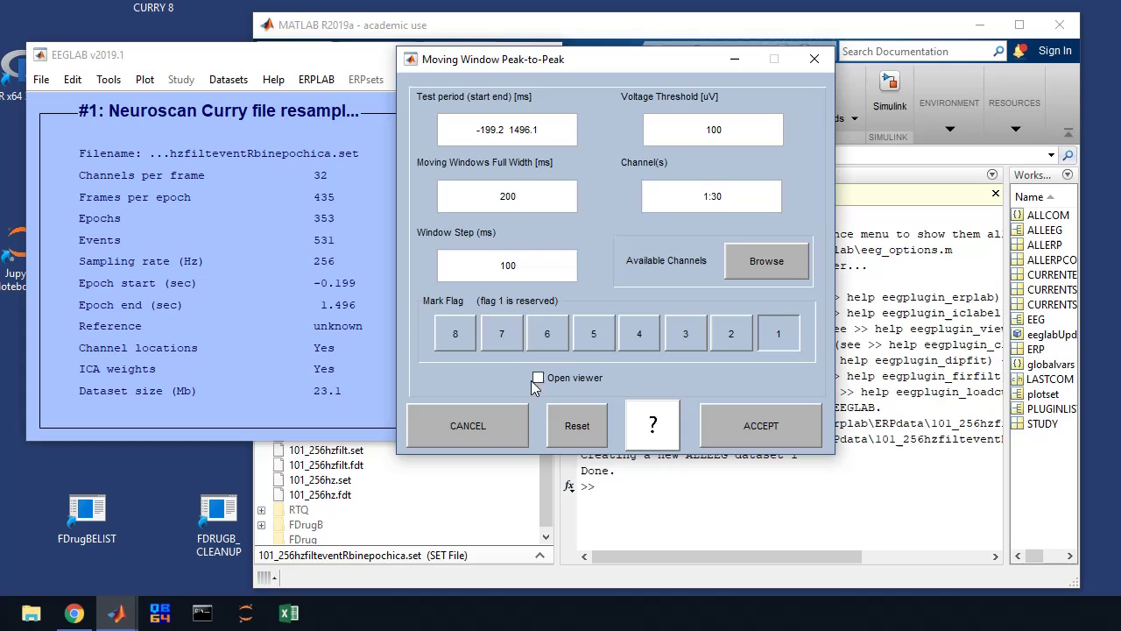
click(740, 333)
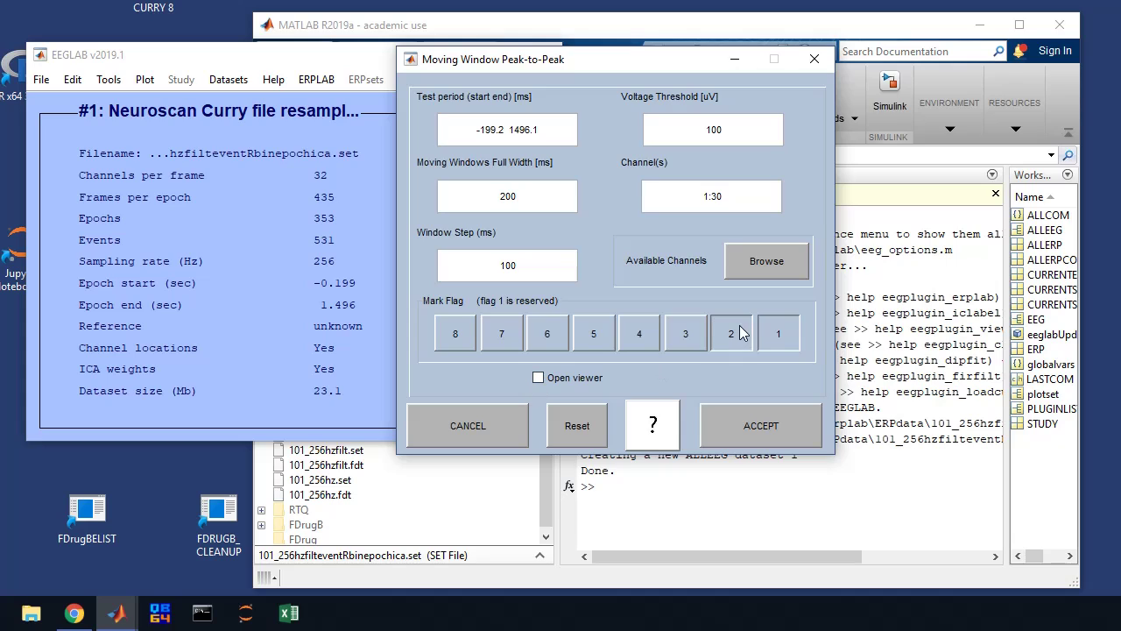
click(537, 378)
click(736, 425)
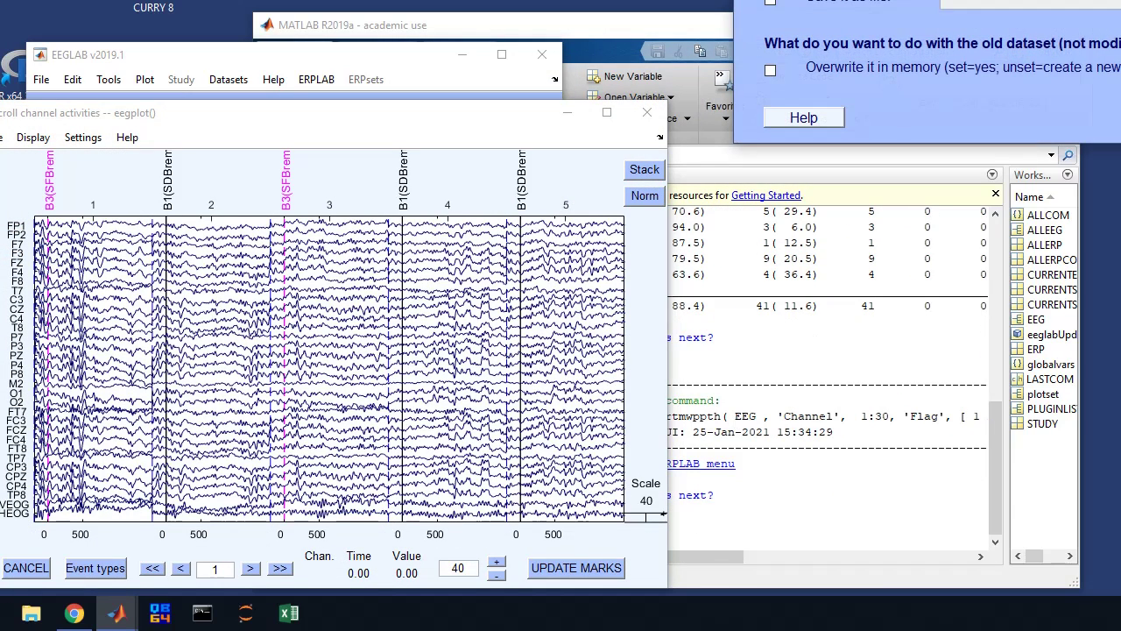
Enable save-to-file and overwrite-in-memory, entering 101_256hzfilteventRbinepochicamw as the file name.
drag(1087, 0, 841, 37)
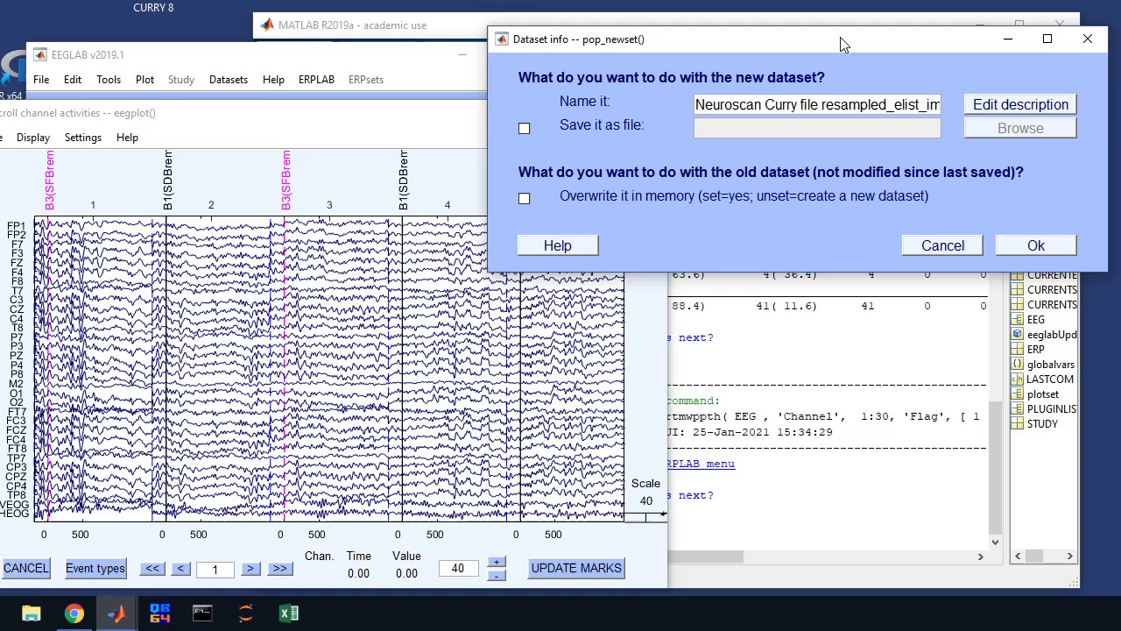
click(524, 128)
click(523, 199)
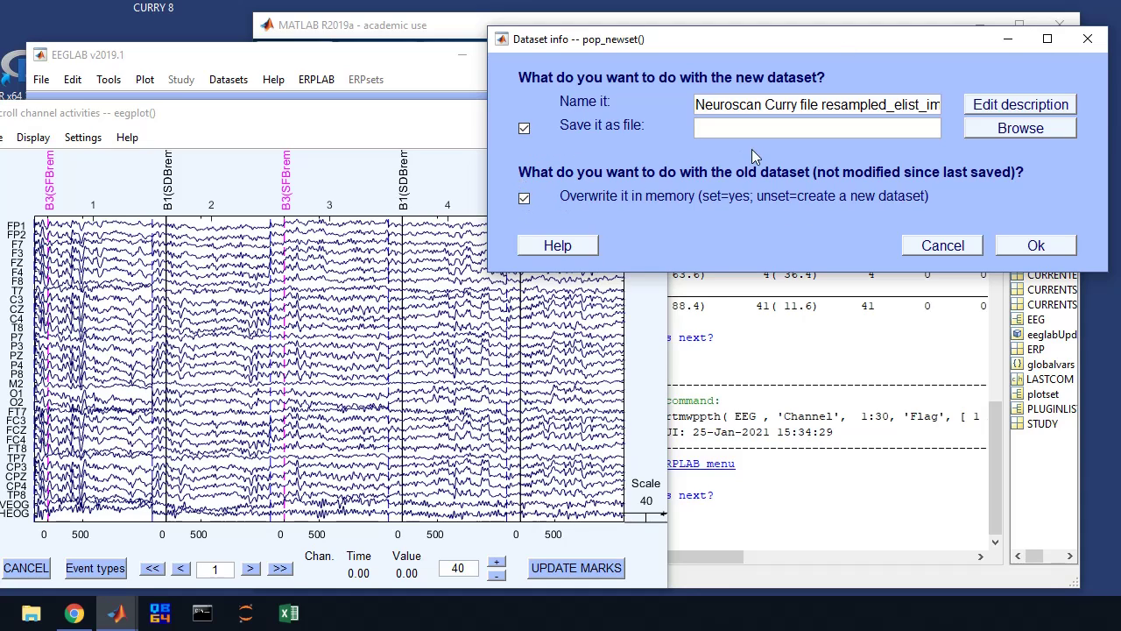
click(780, 125)
text(https://youtu.be/3xSXC9_RBlc)
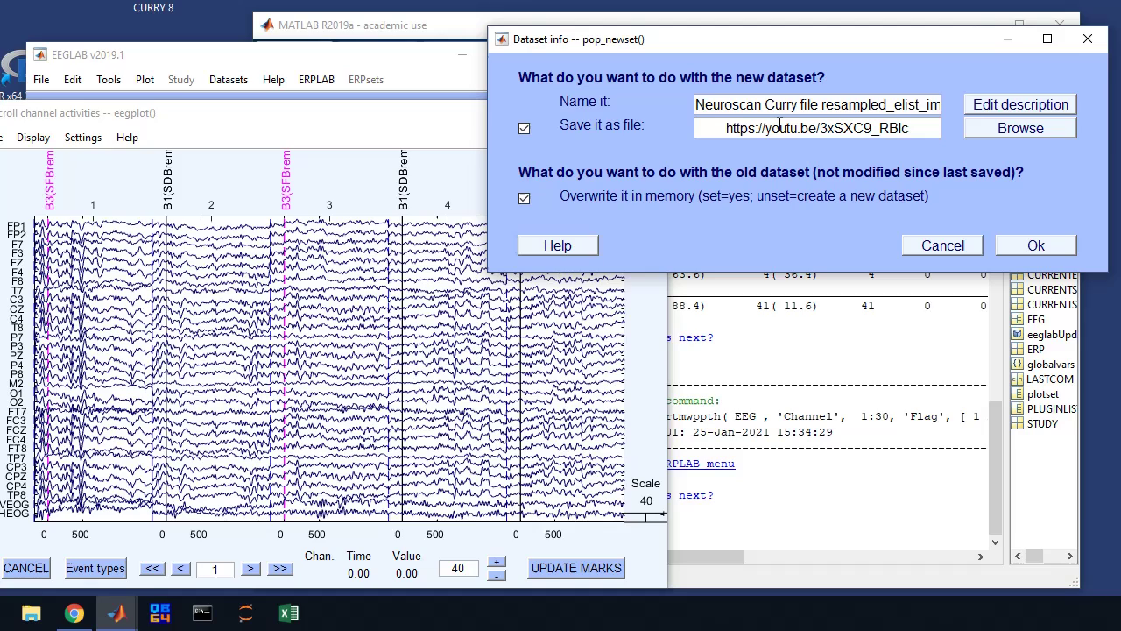
key(ctrl+a)
key(BackSpace)
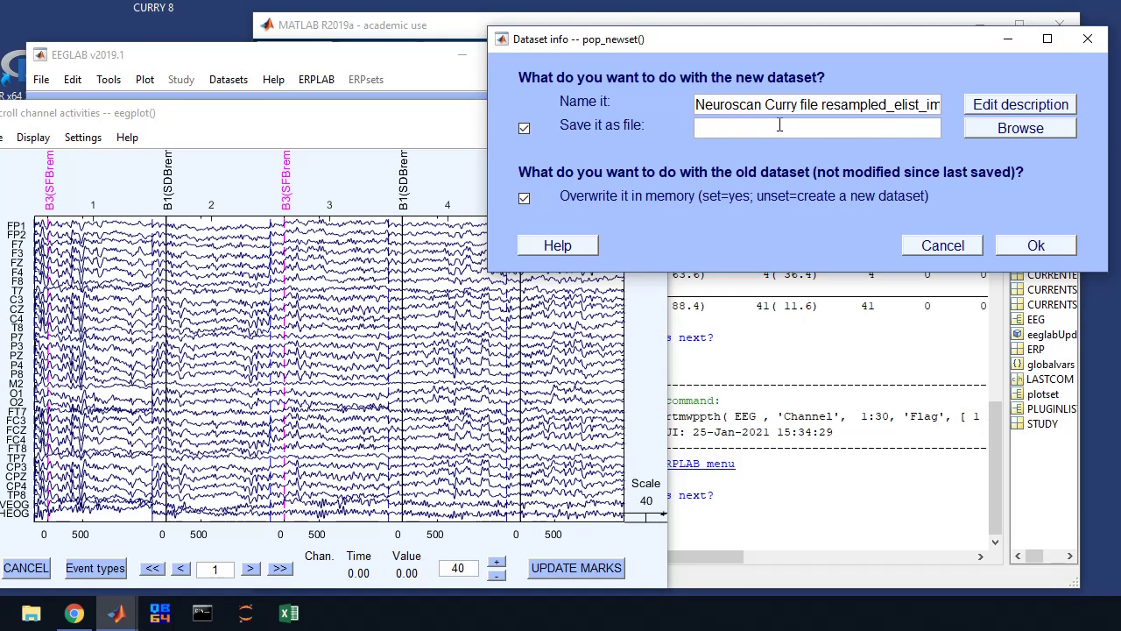
text(101_256hzfilteventR)
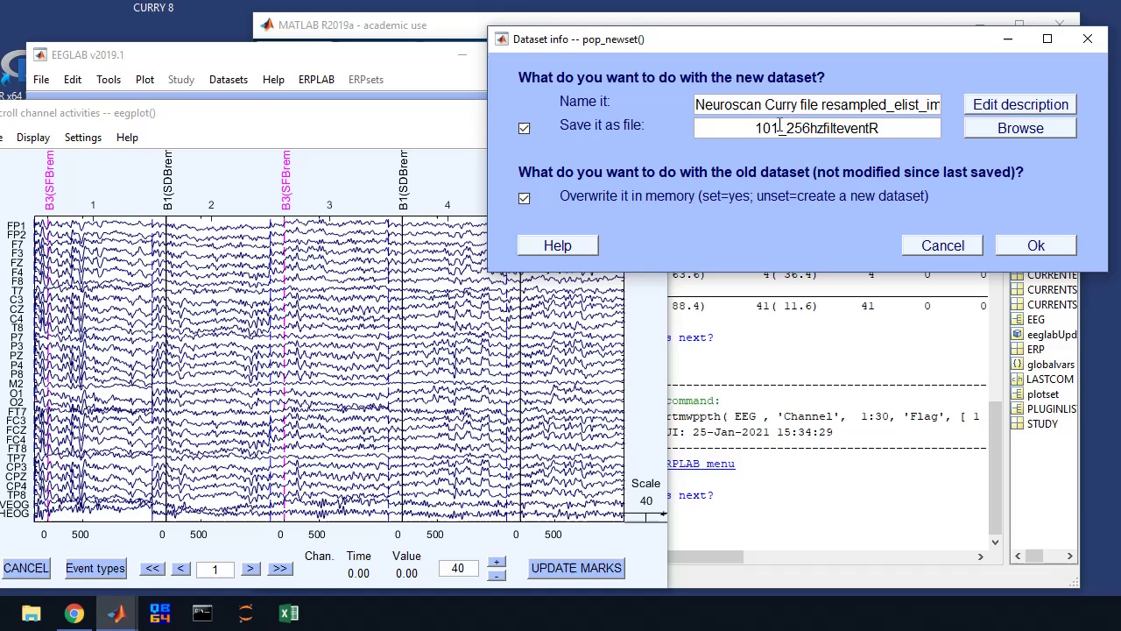
text(binepoch)
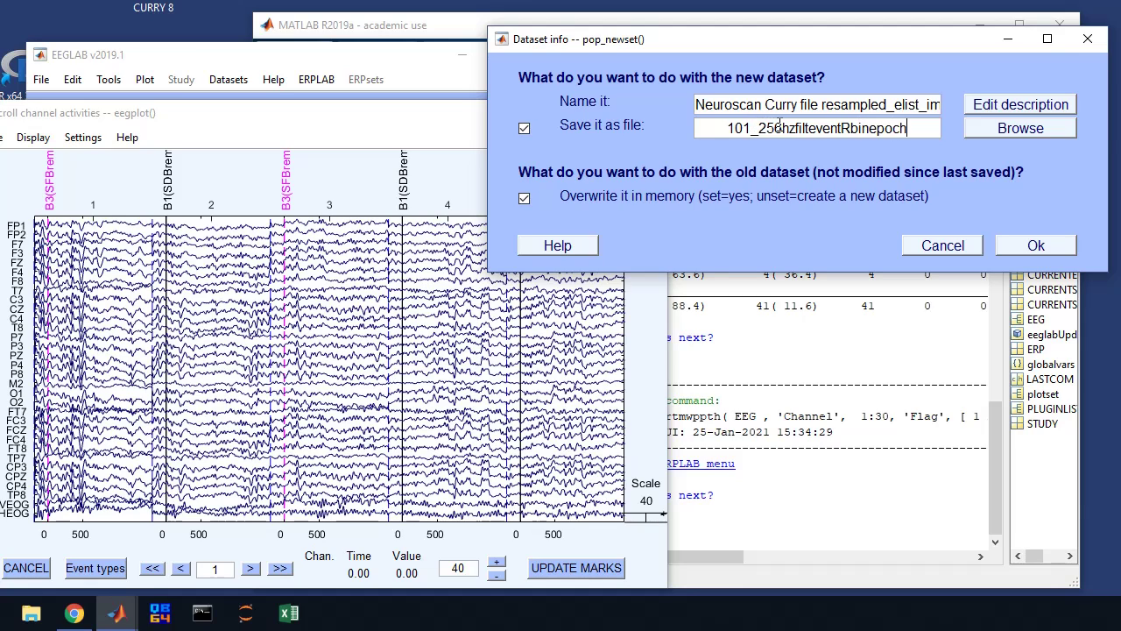
text(ica)
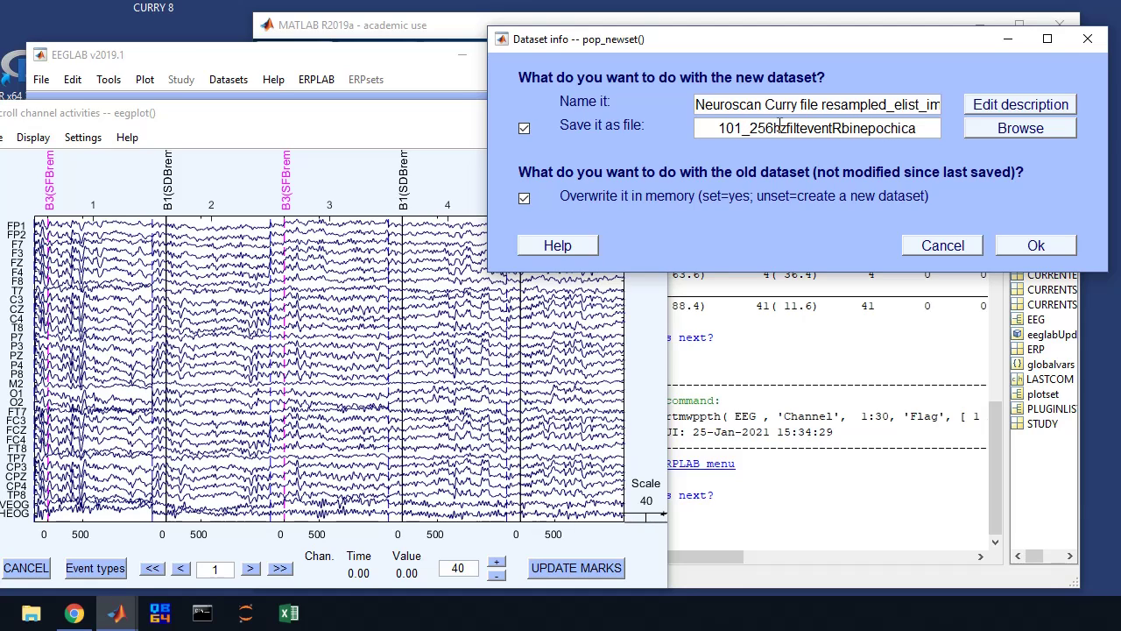
text(mw)
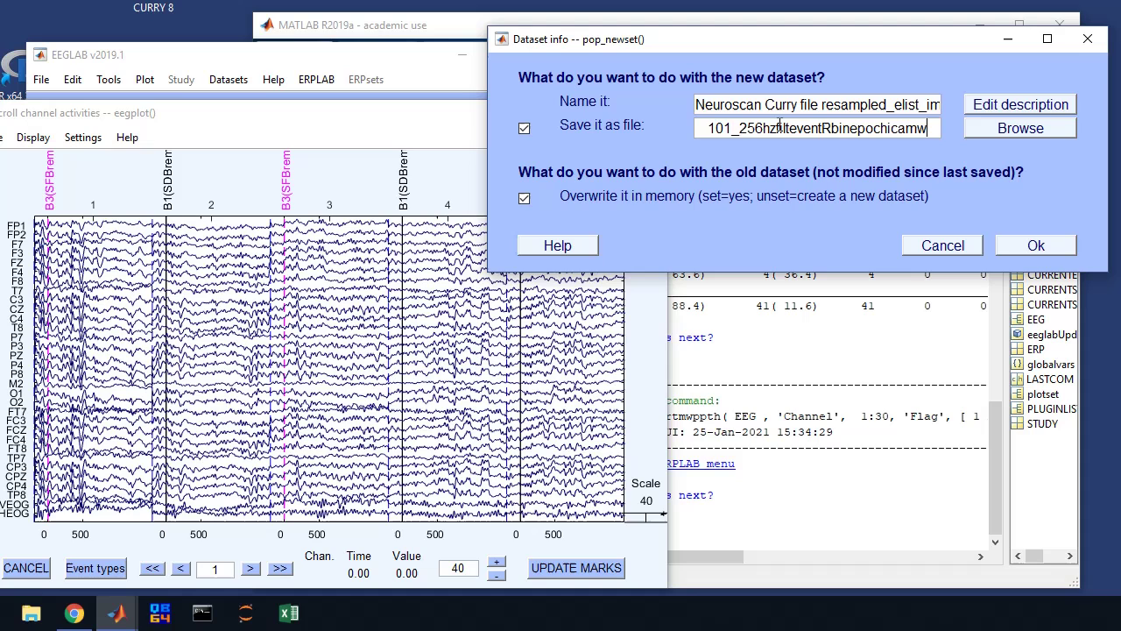
key(ctrl+a)
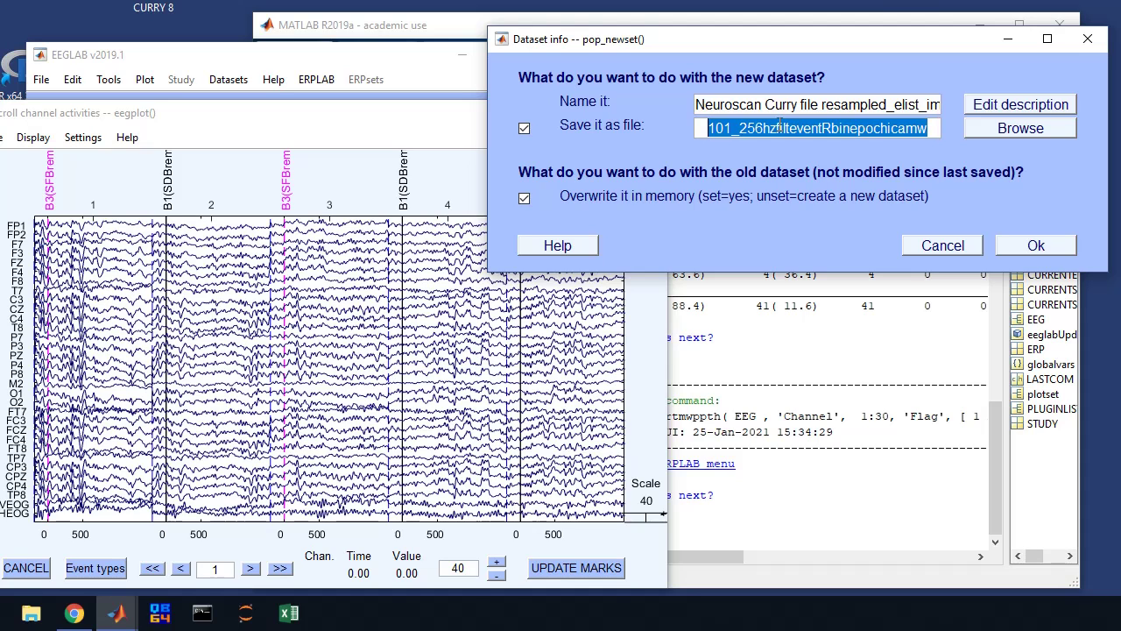
Save the dataset as 101_256hzfilteventRbinepochicamw.set and scroll the Command Window to the rejection table.
click(1046, 246)
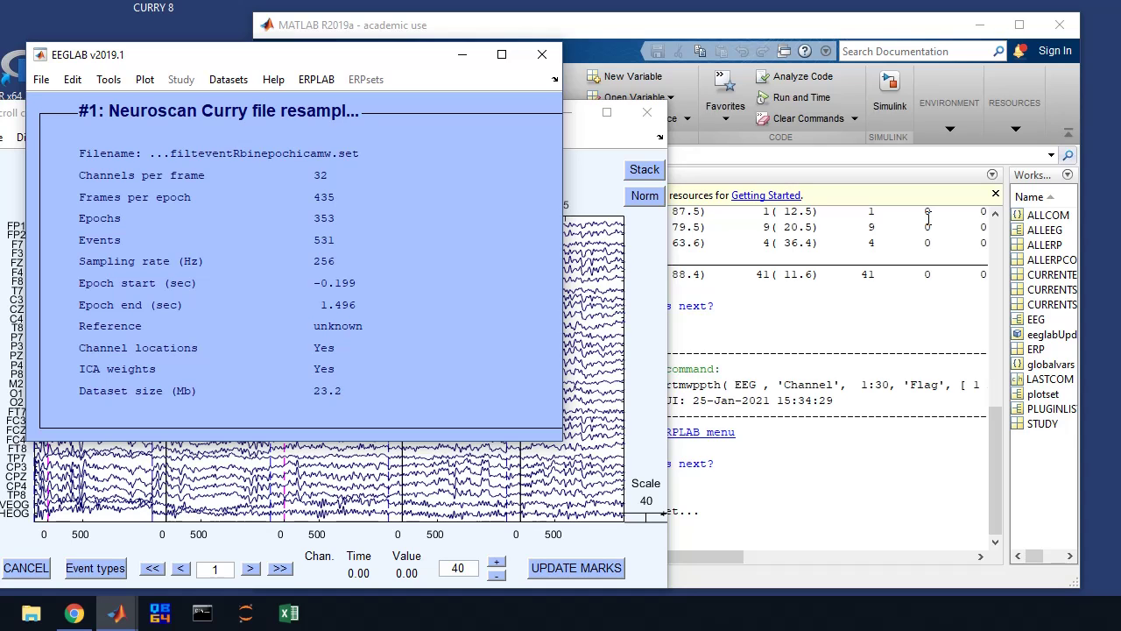
drag(997, 497, 987, 337)
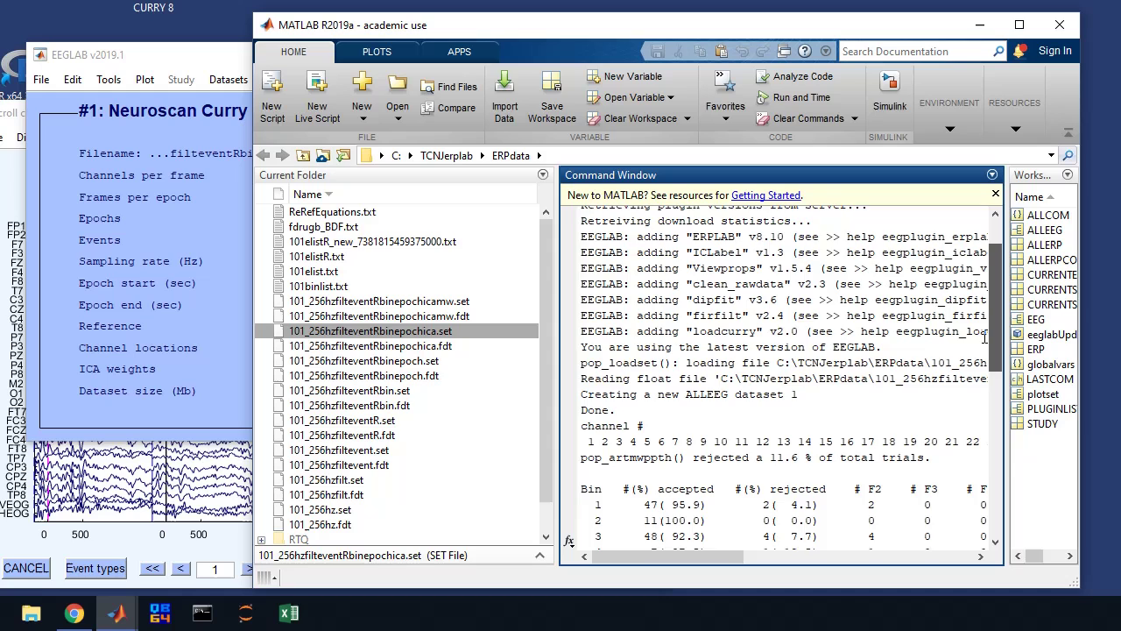
scroll(987, 337, down, 5)
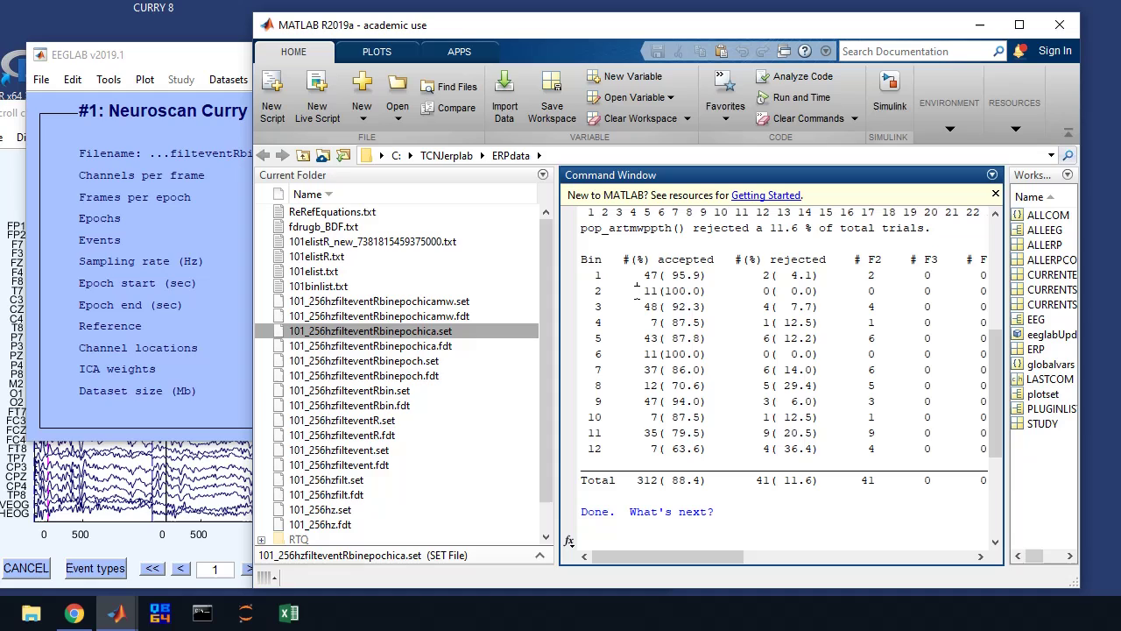
Check the per-bin accepted, rejected and flag 2 counts and the 11.6% total rejected.
drag(637, 291, 679, 323)
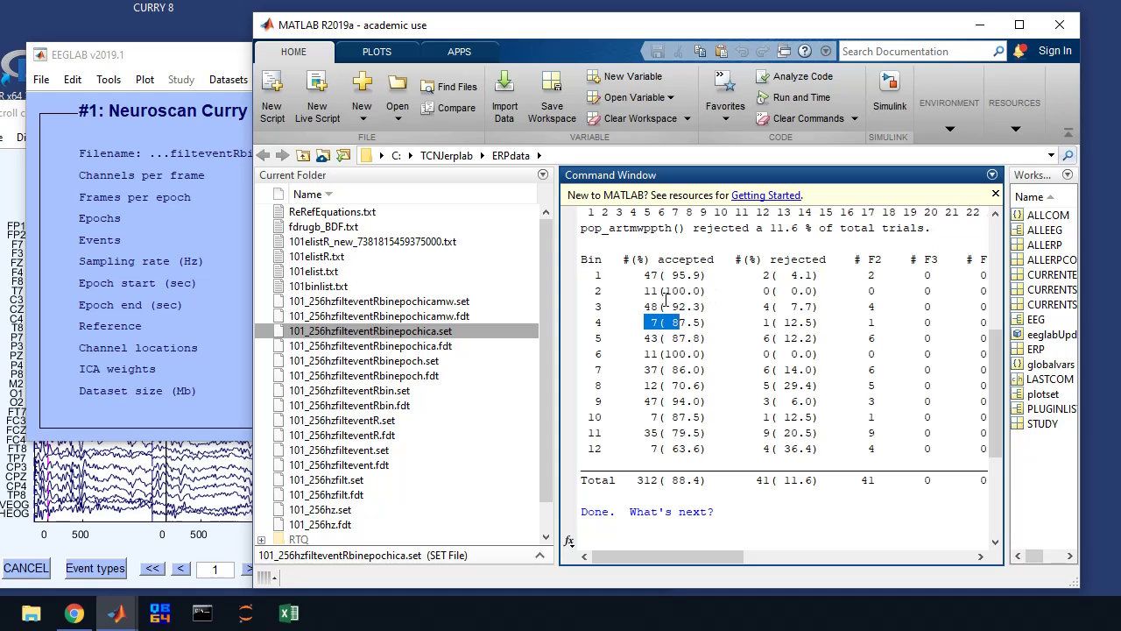
drag(764, 274, 767, 294)
click(767, 293)
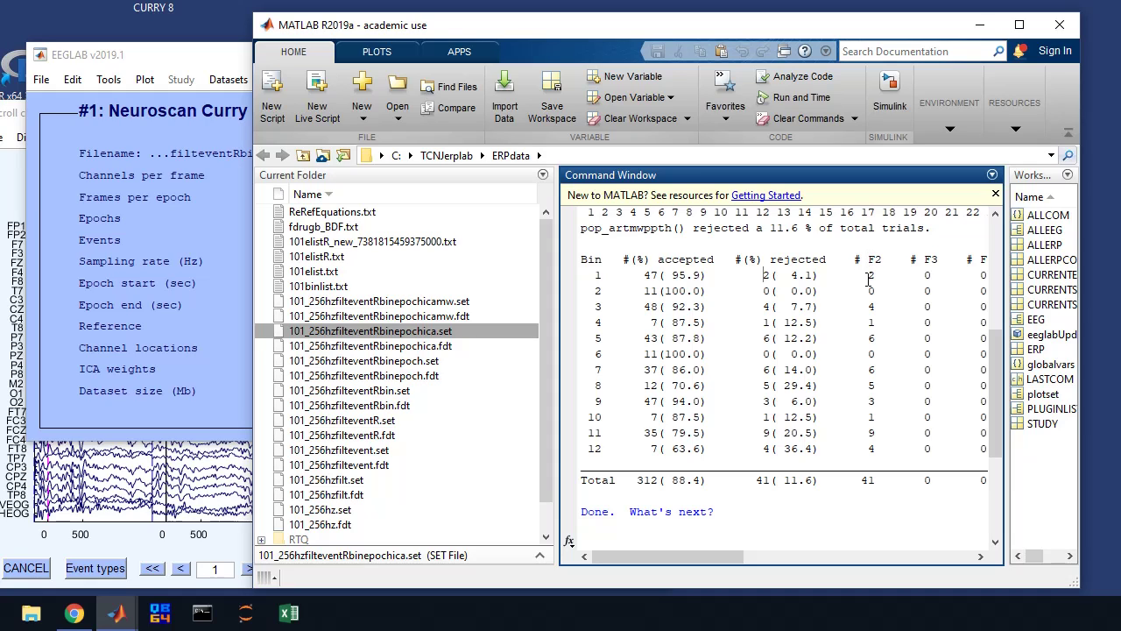
double_click(872, 339)
drag(777, 480, 815, 480)
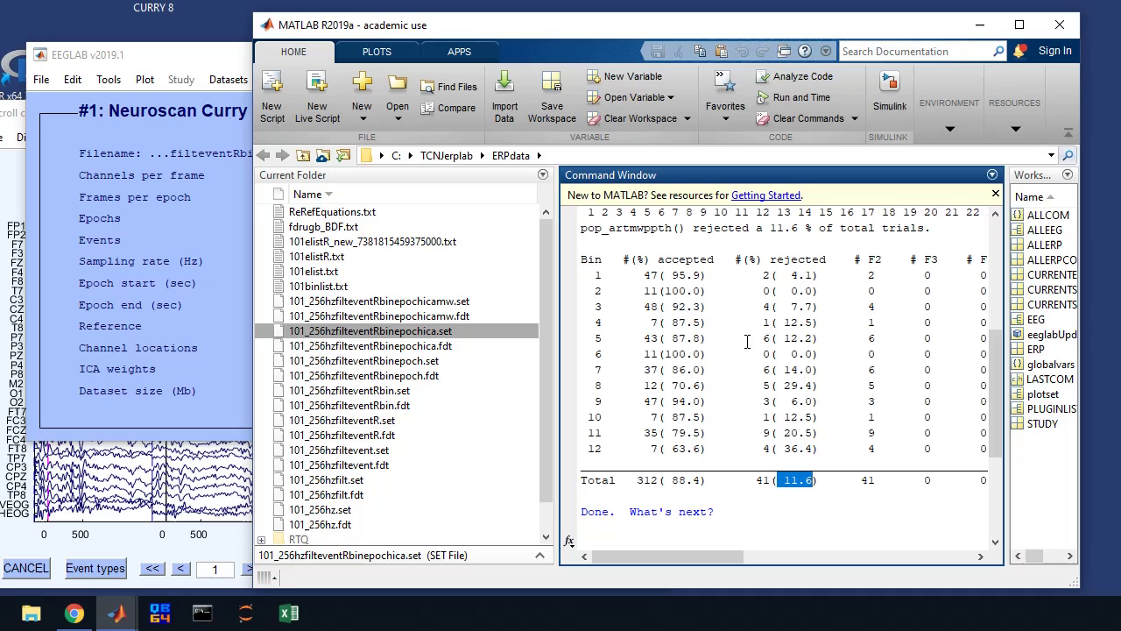
click(186, 555)
Toggle the rejection mark on epoch 2 twice, leaving it unmarked.
click(237, 430)
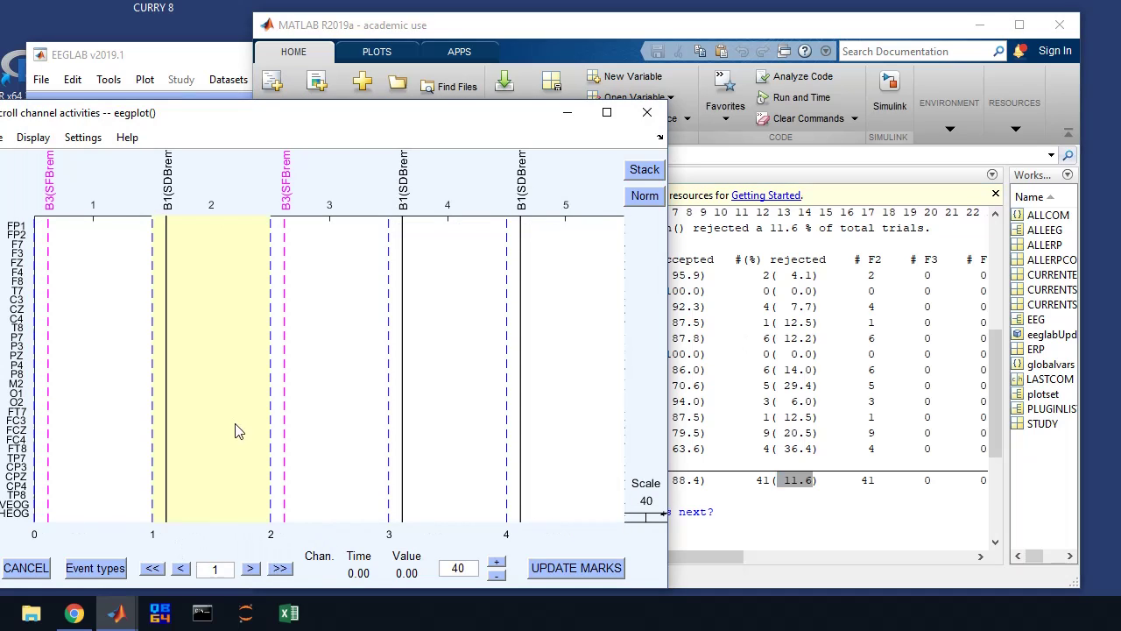
click(220, 520)
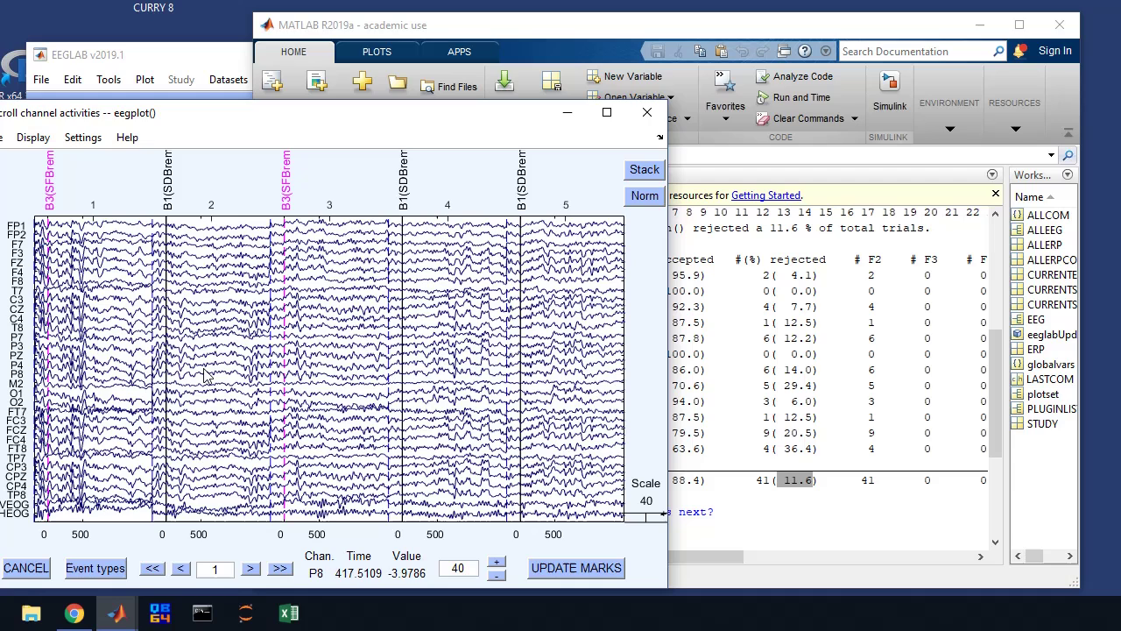
click(233, 444)
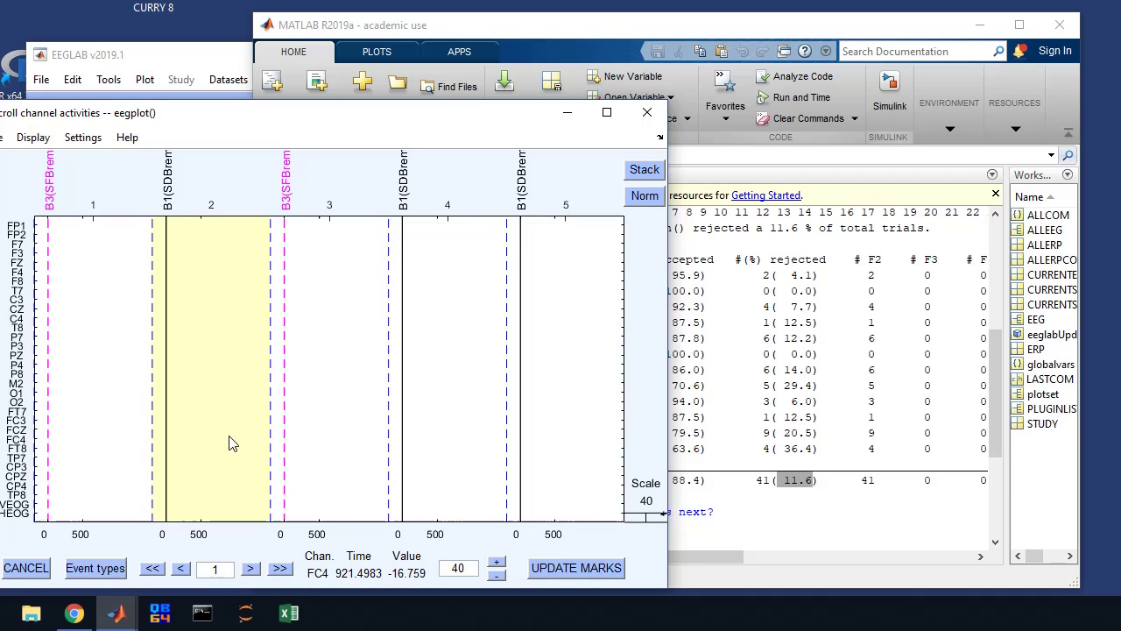
click(232, 443)
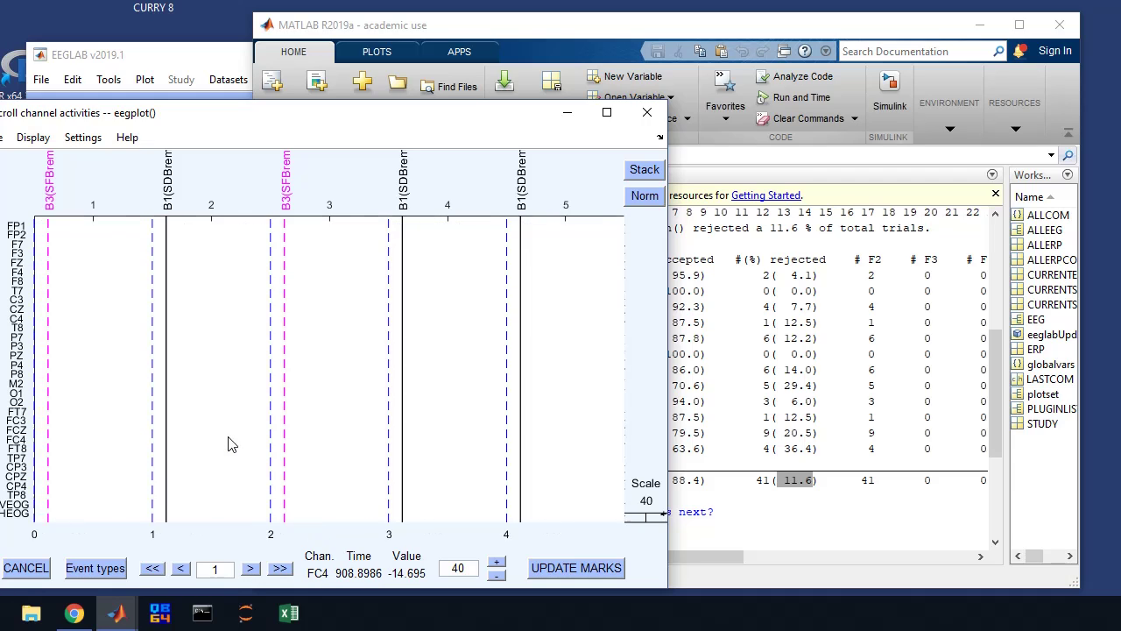
Page forward through the flagged epochs to epoch 51 and beyond, then close the scroll viewer.
click(279, 569)
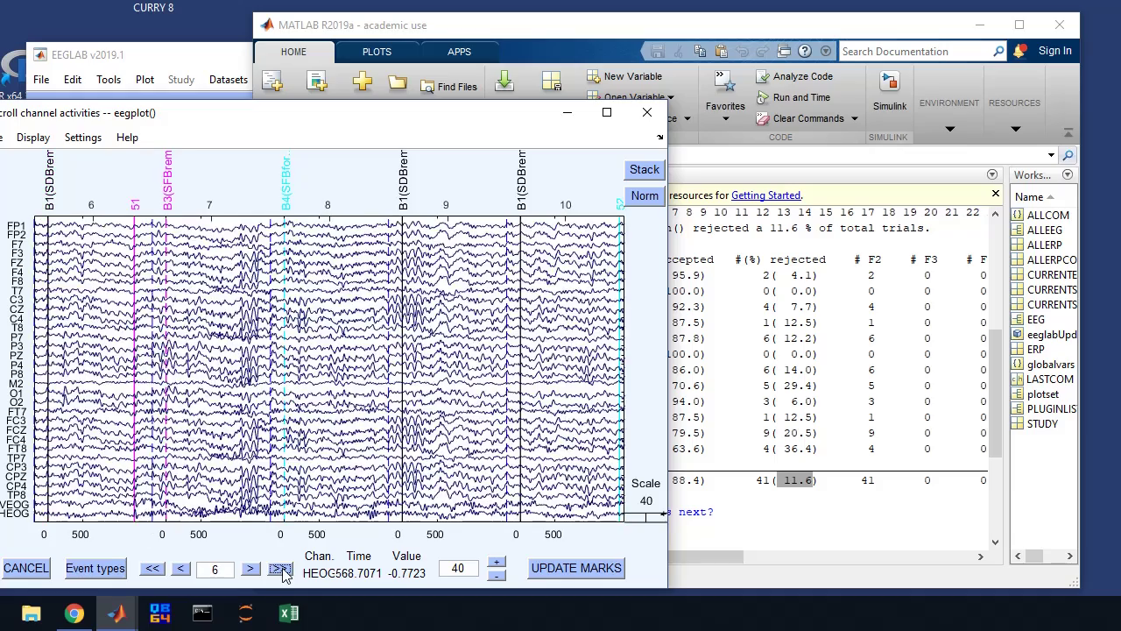
click(279, 569)
click(279, 570)
click(280, 569)
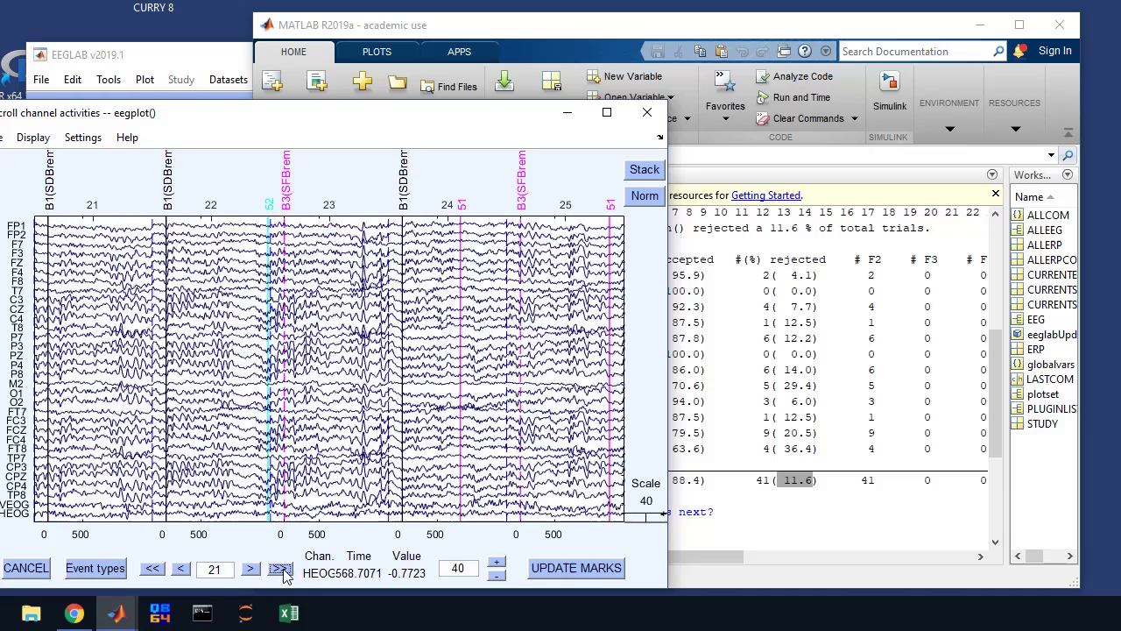
click(281, 570)
click(280, 569)
click(280, 570)
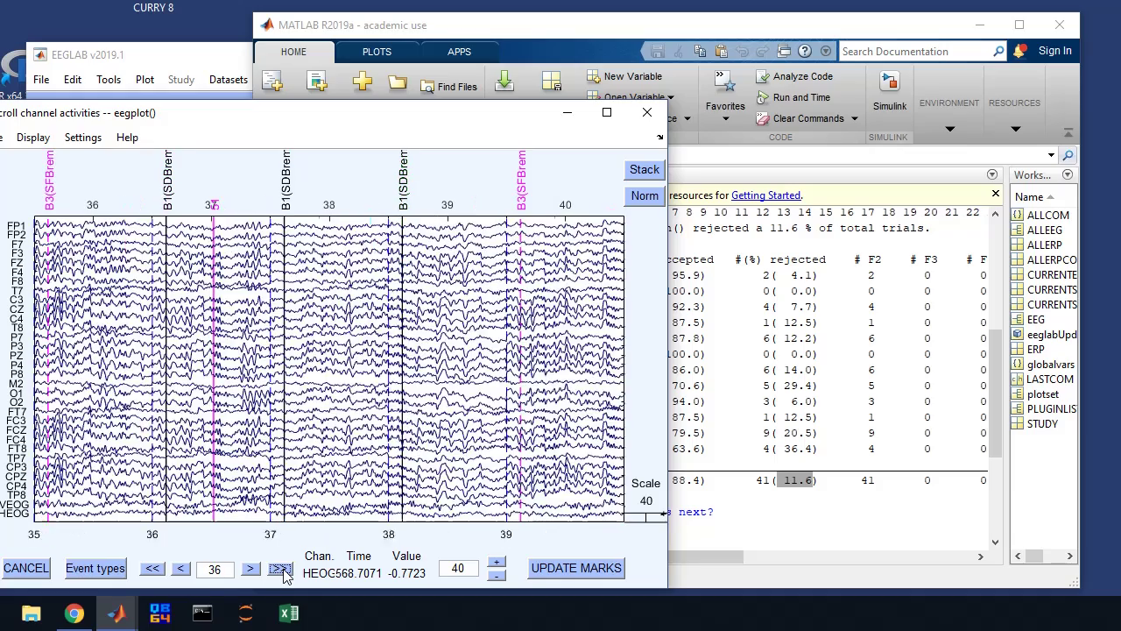
click(280, 569)
click(280, 570)
click(280, 569)
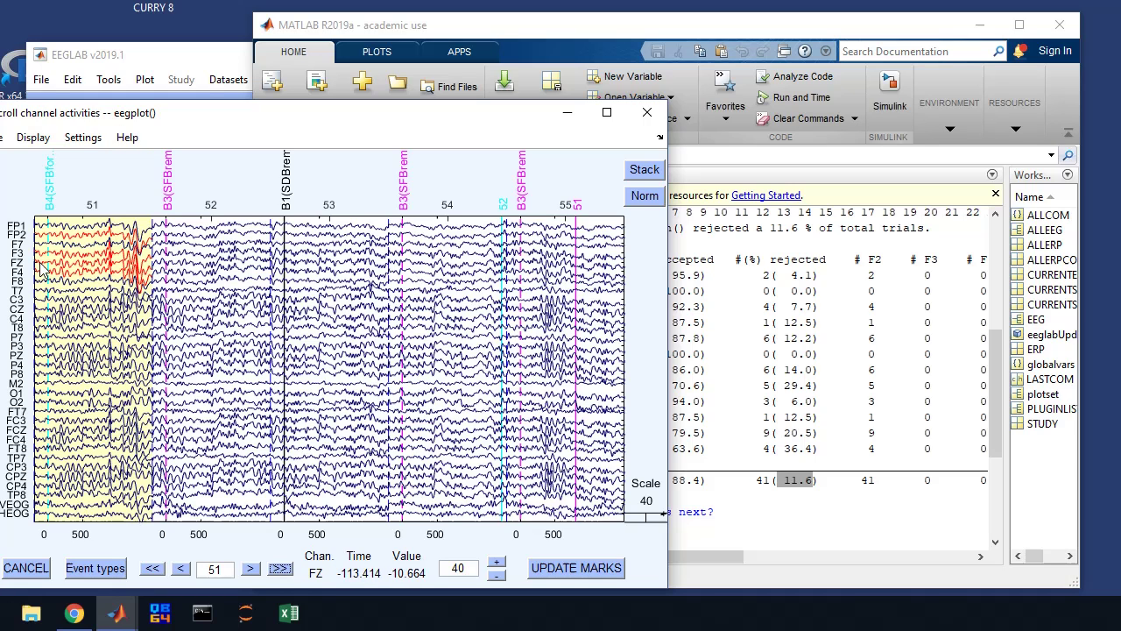
click(646, 112)
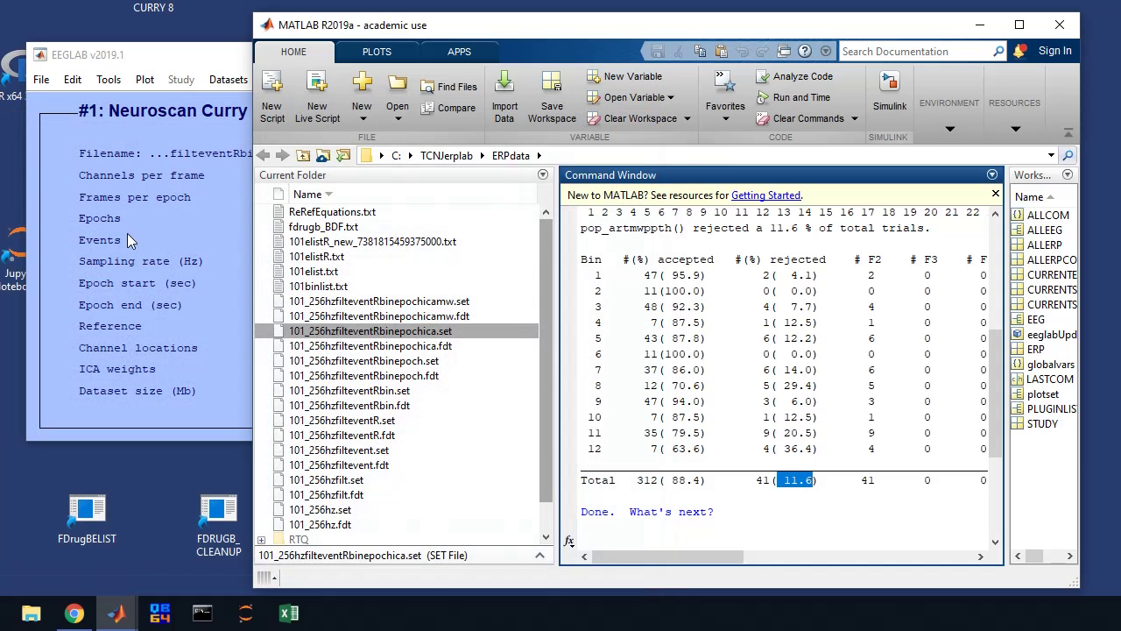
click(203, 68)
Run step-like artifact detection on channels 1:30 with flag 3, without opening the viewer.
click(316, 78)
mouse_move(495, 263)
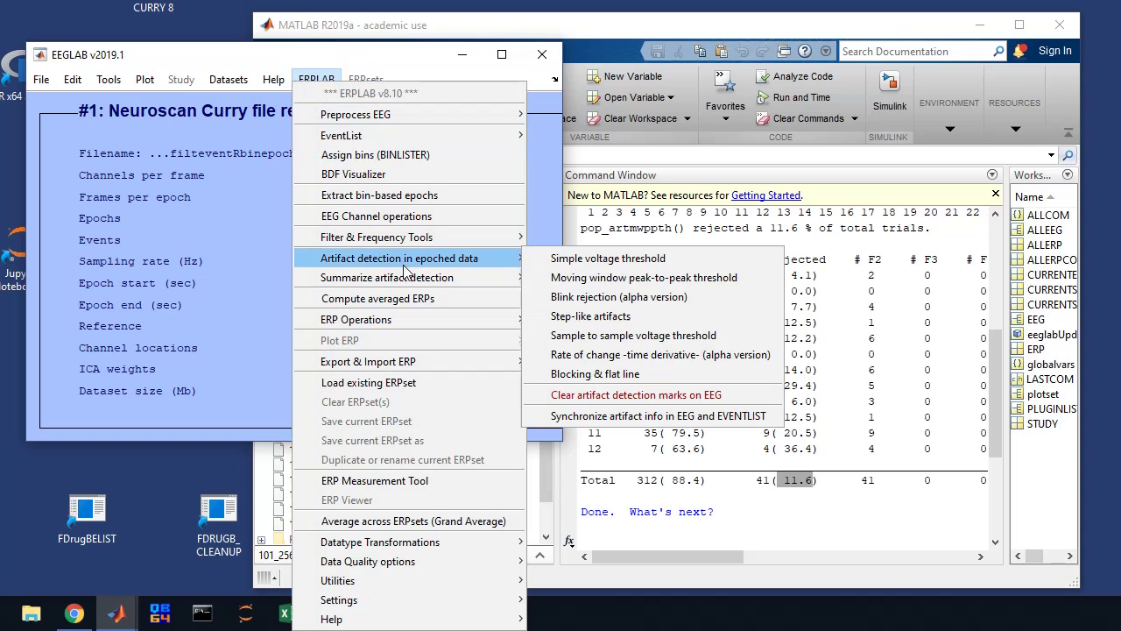
click(582, 316)
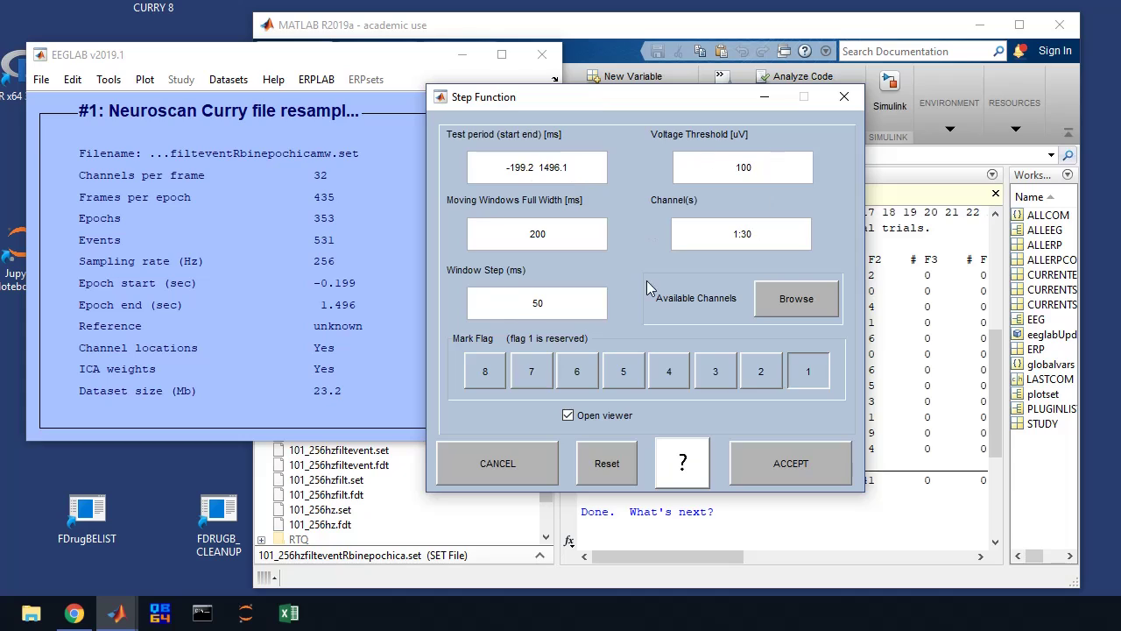
click(715, 371)
click(568, 415)
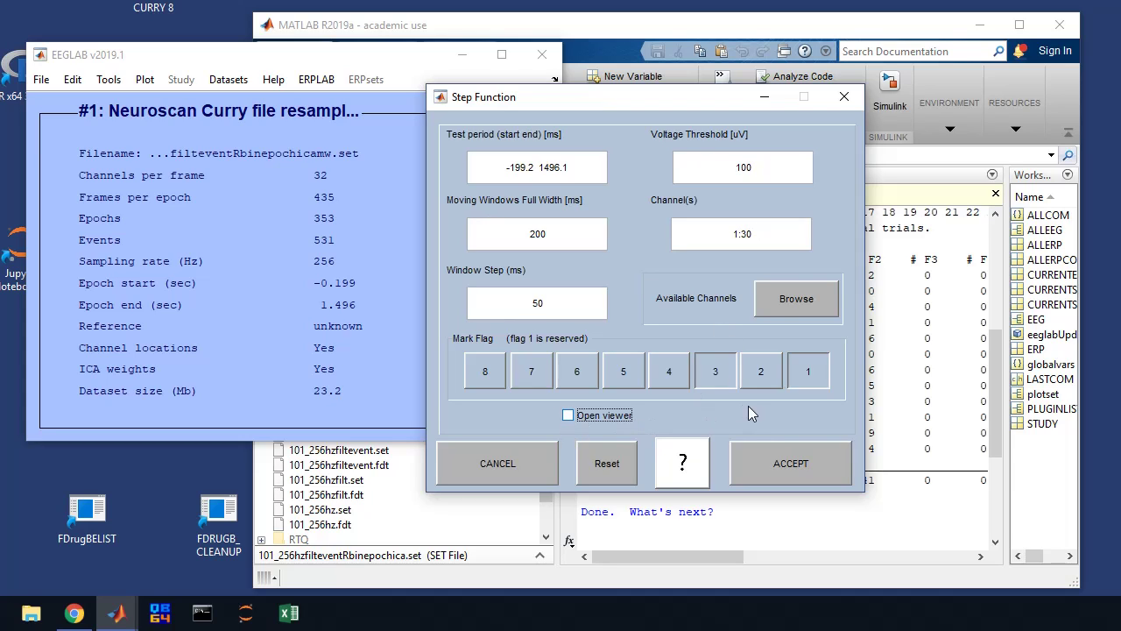
click(779, 462)
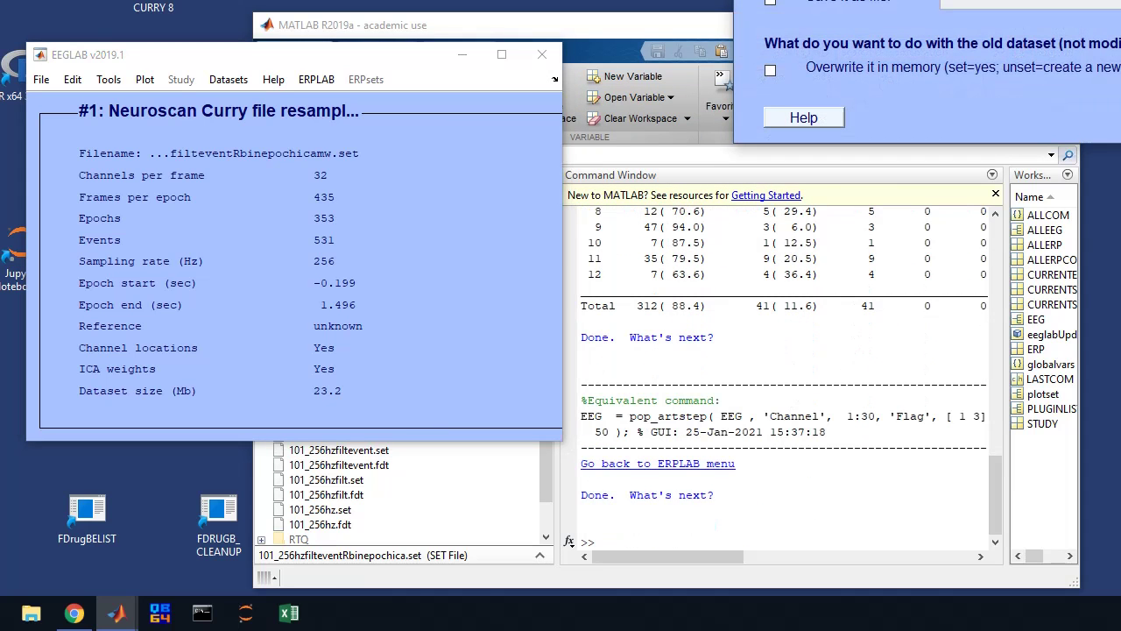
Save the dataset as 101_256hzfilteventRbinepochicamwstep.set, overwriting the copy in memory.
click(485, 155)
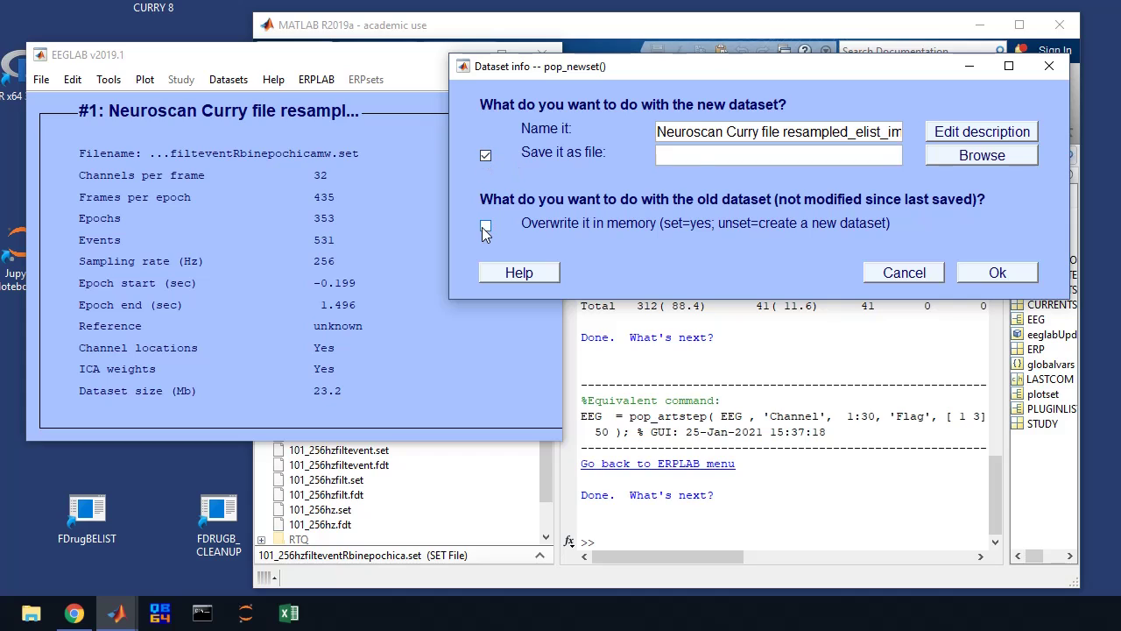
click(485, 228)
click(697, 157)
text(101_256hzfilteventRbinepochicamw)
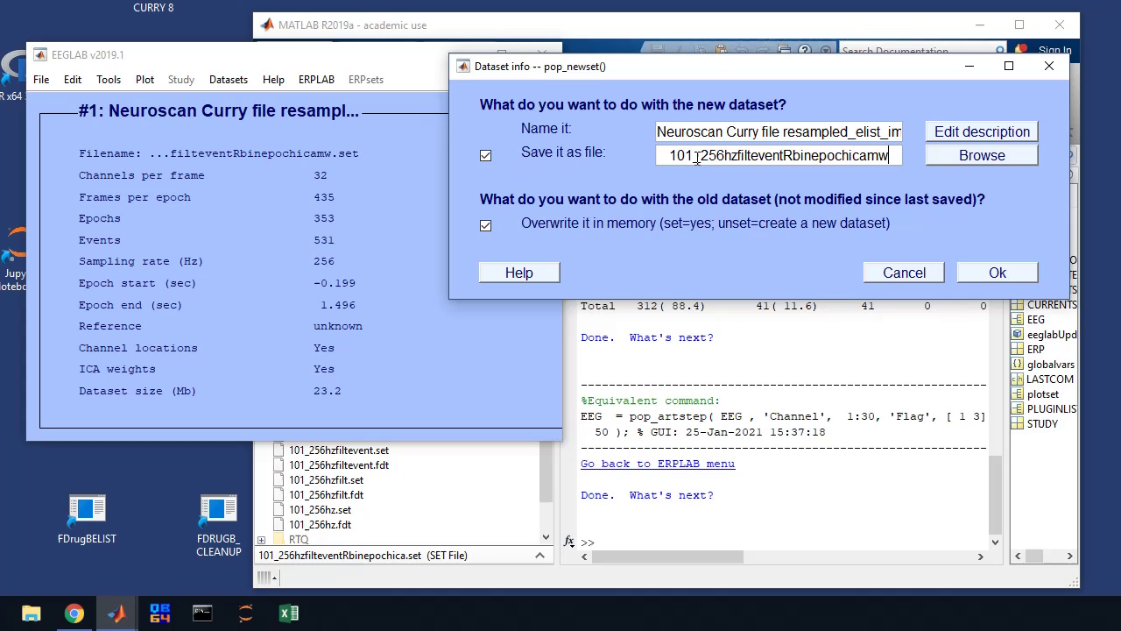
text(step)
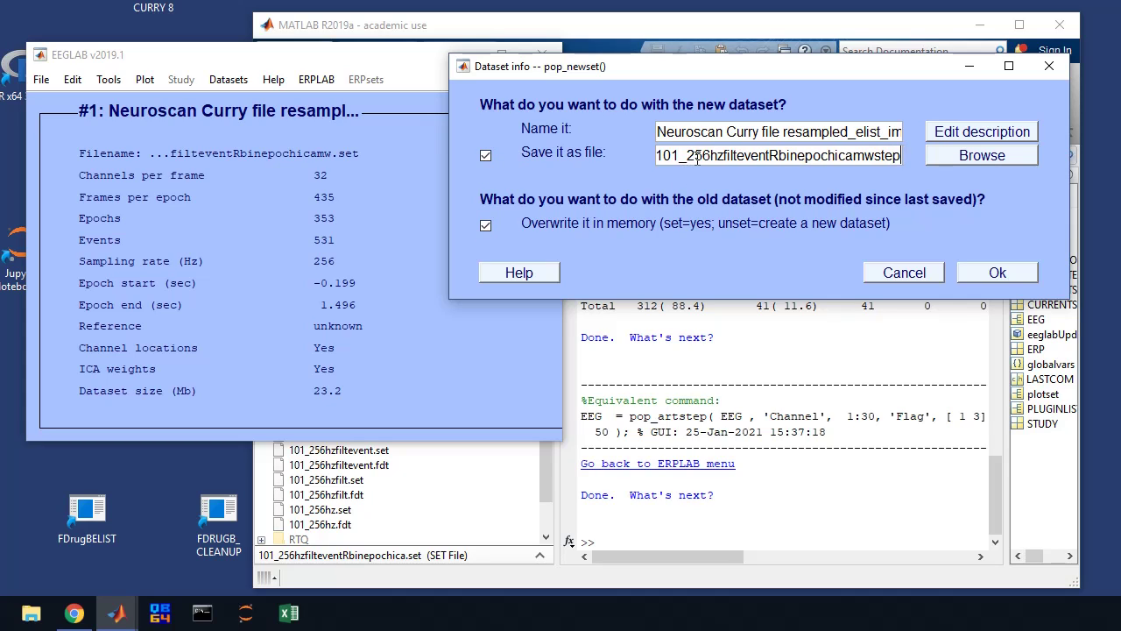
click(1004, 275)
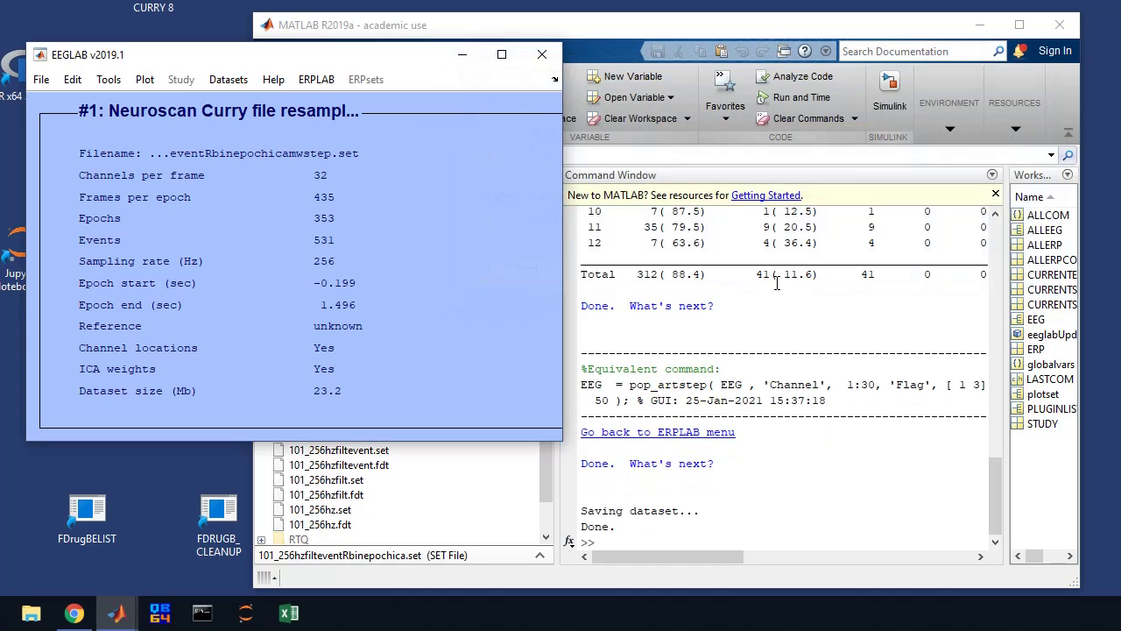
drag(998, 503, 997, 445)
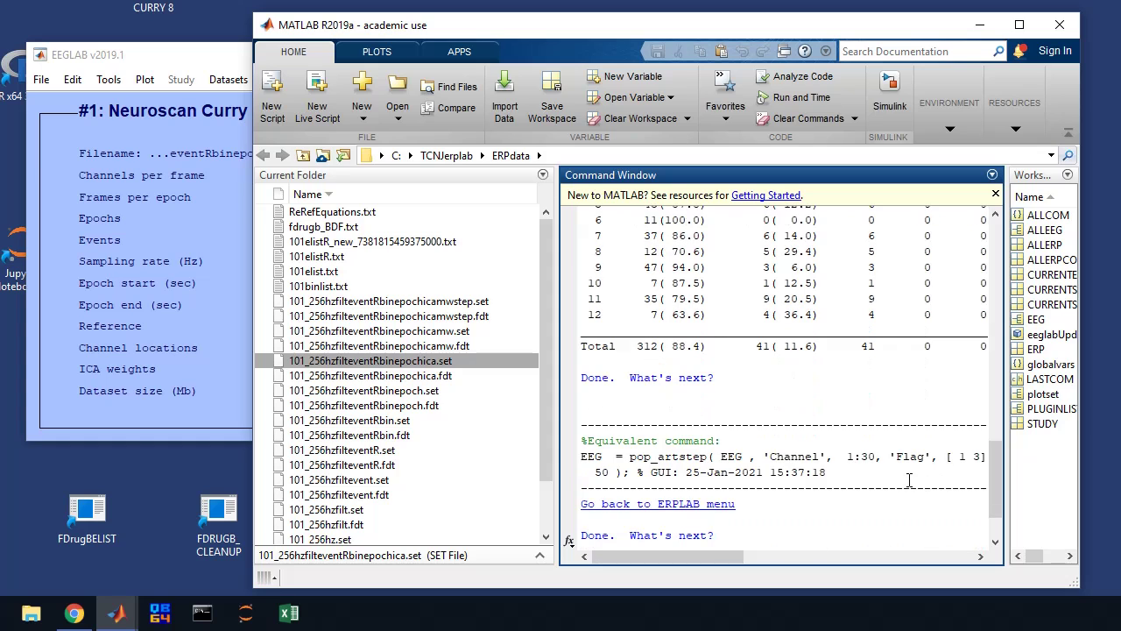
Run blocking & flatline detection on channels 1:30 (848 ms, tolerance 1), marking hits with flag 4.
click(184, 75)
click(307, 85)
mouse_move(381, 278)
mouse_move(385, 258)
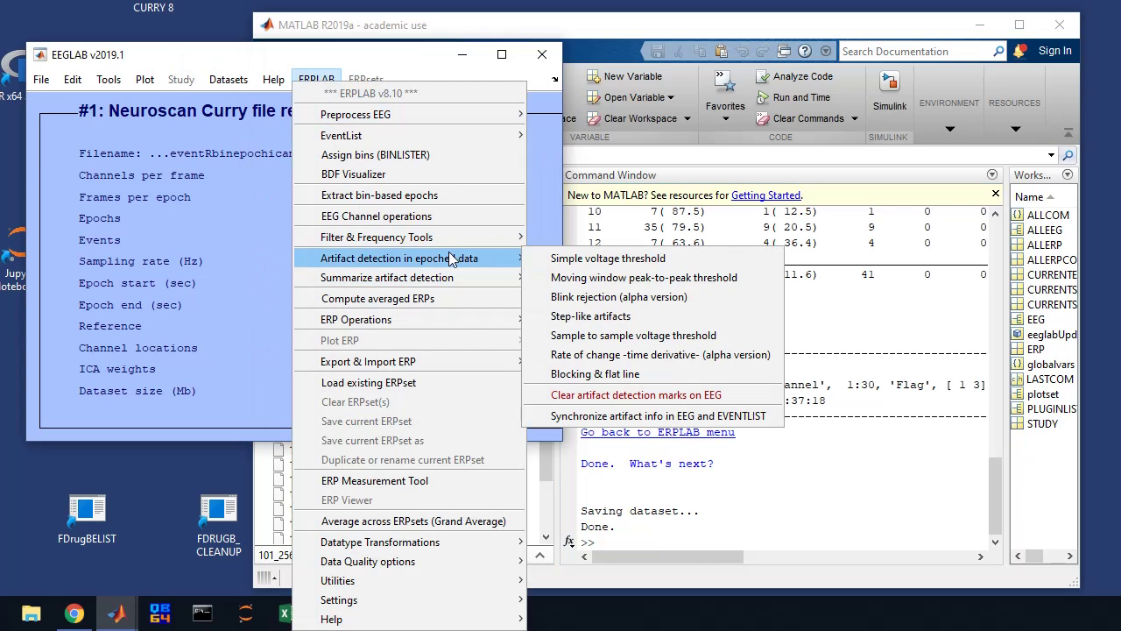
click(625, 377)
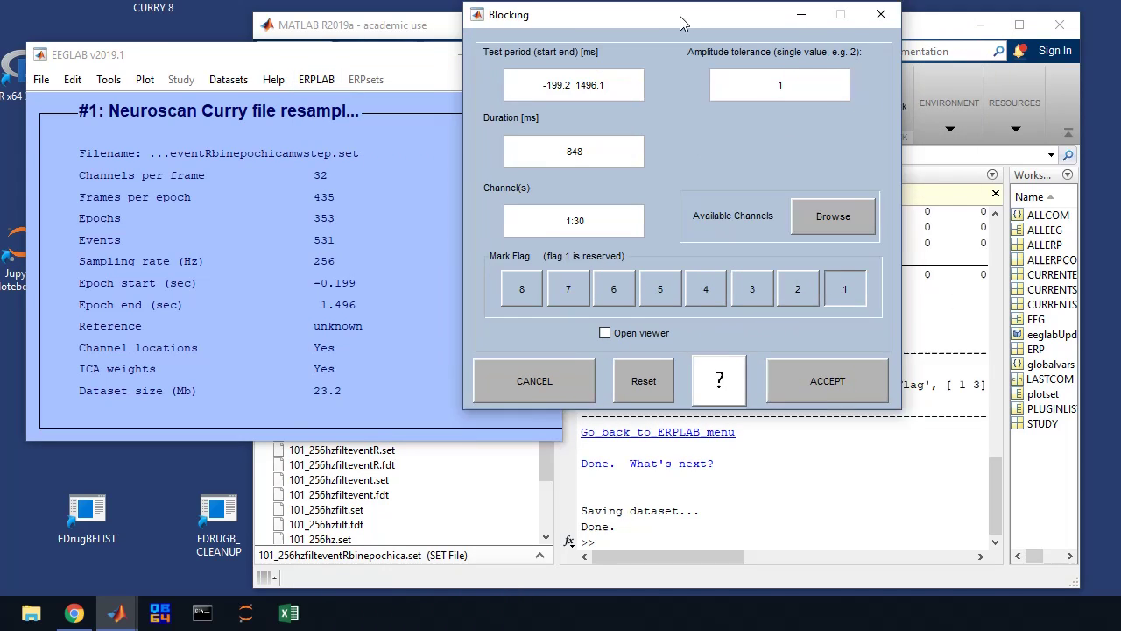
drag(675, 10, 691, 43)
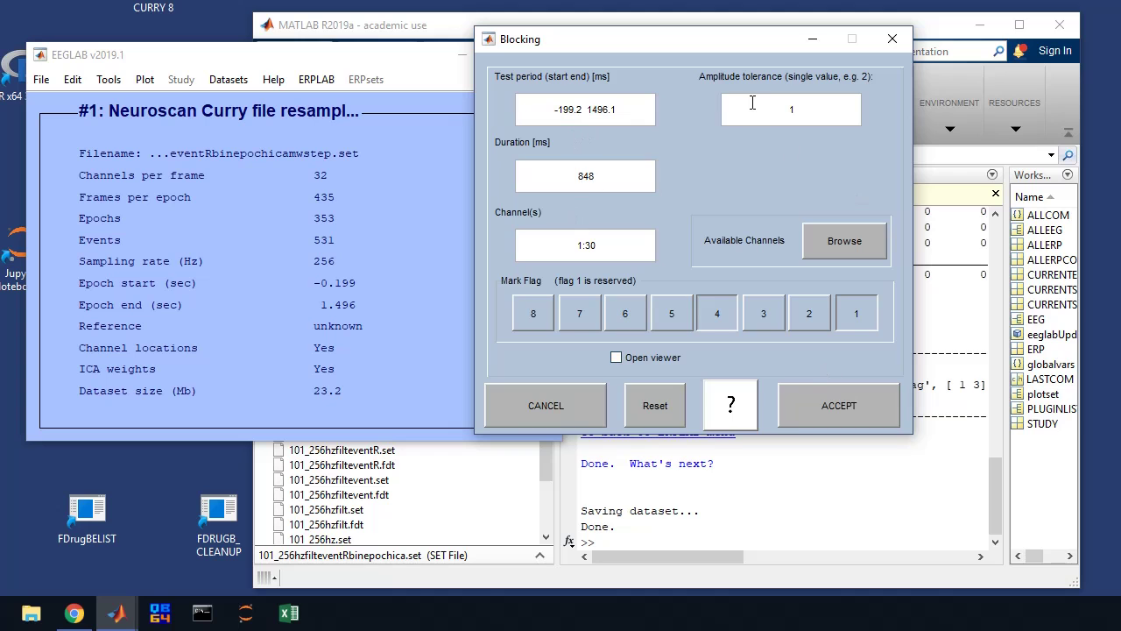
click(869, 419)
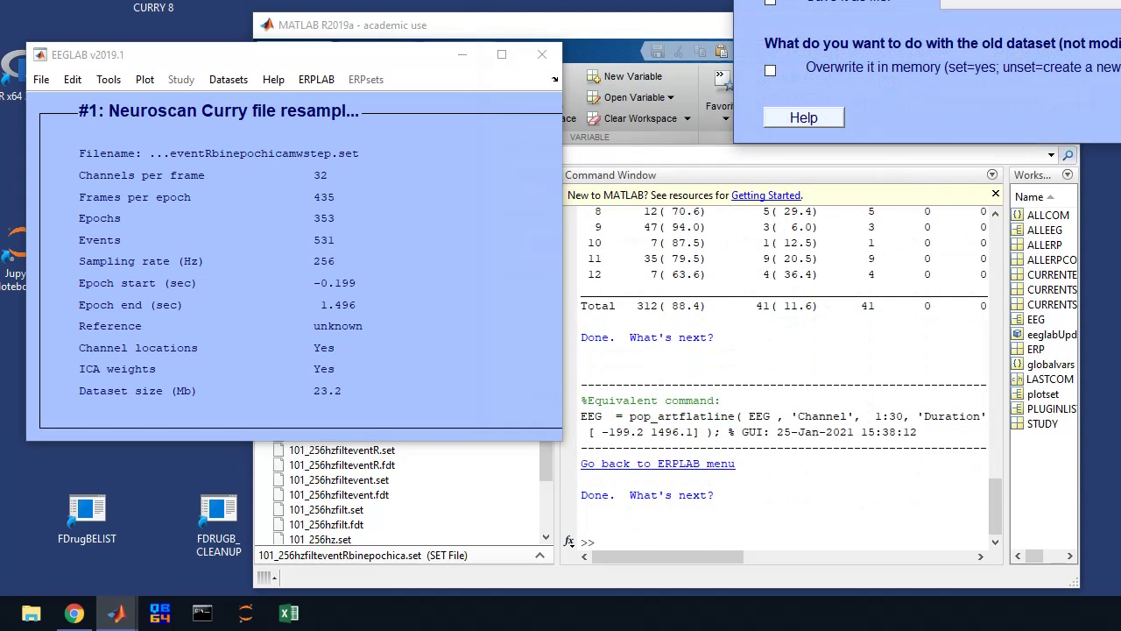
Save the dataset to file as 101_256hzfilteventRbinepochicamwflat.set with overwrite in memory enabled.
click(475, 152)
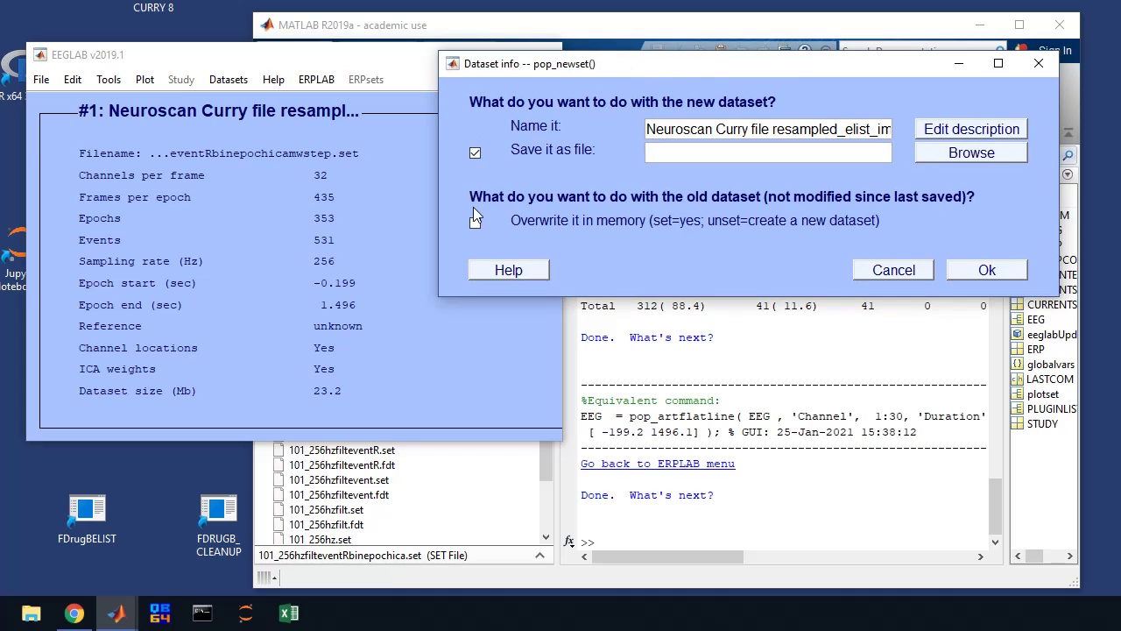
click(475, 222)
click(684, 152)
text(101_256hzfilteventRbinepochicamw)
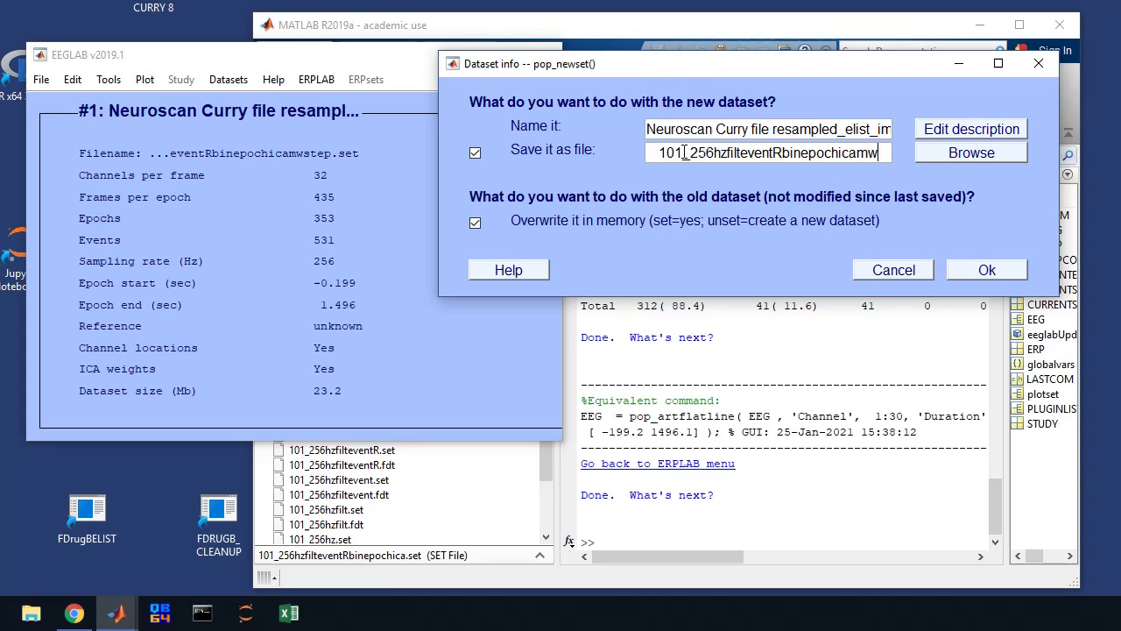
text(flat)
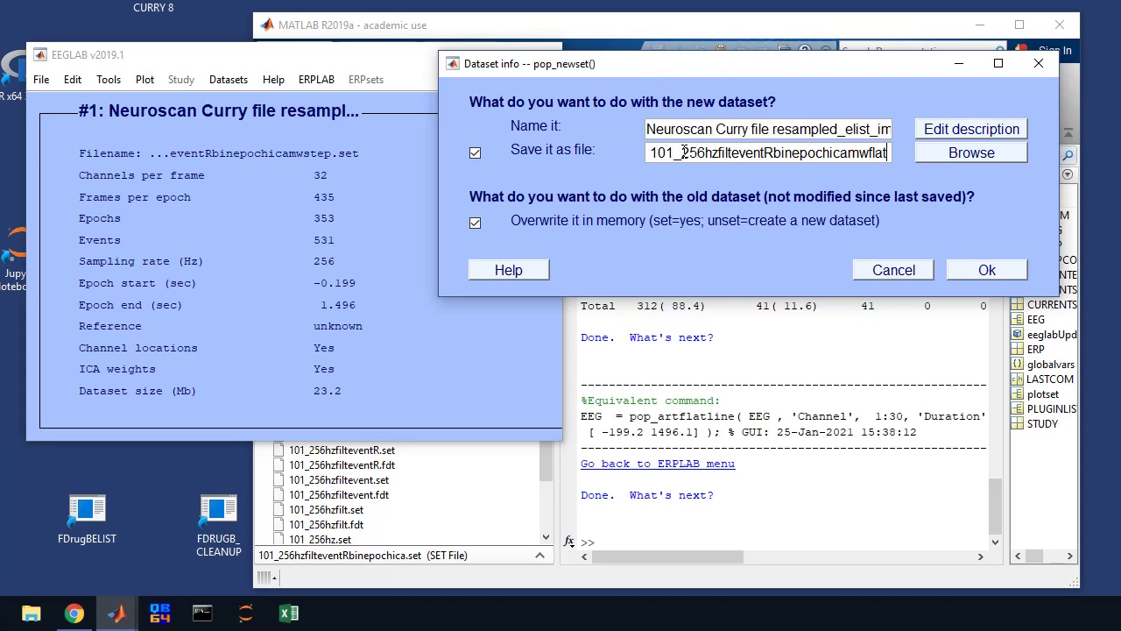
key(ctrl+a)
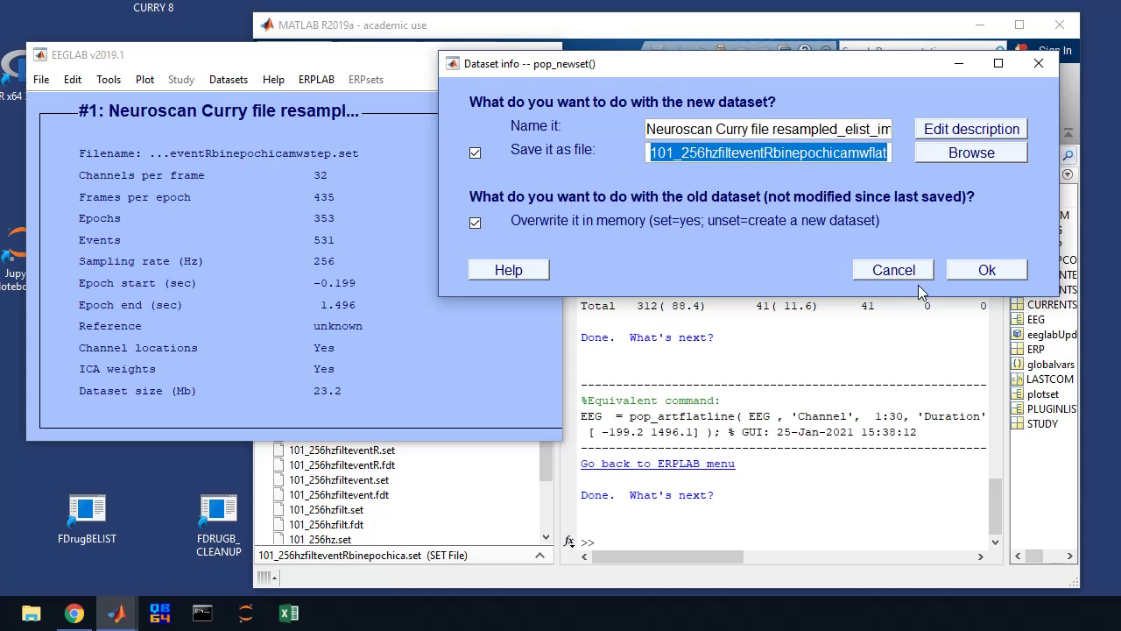
click(980, 277)
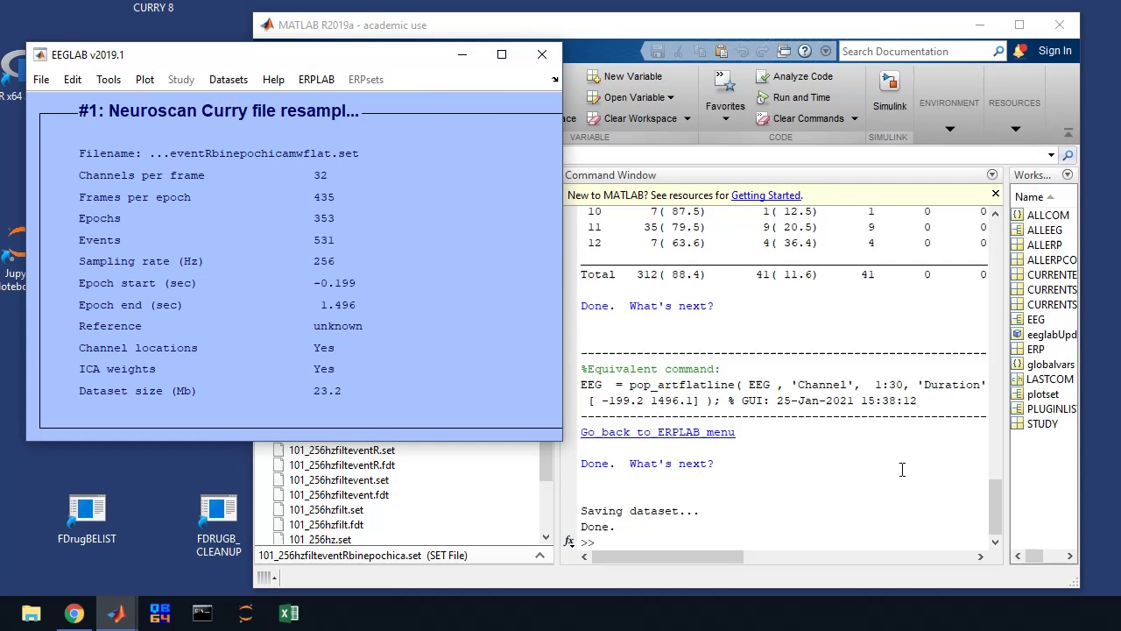
drag(993, 500, 1001, 465)
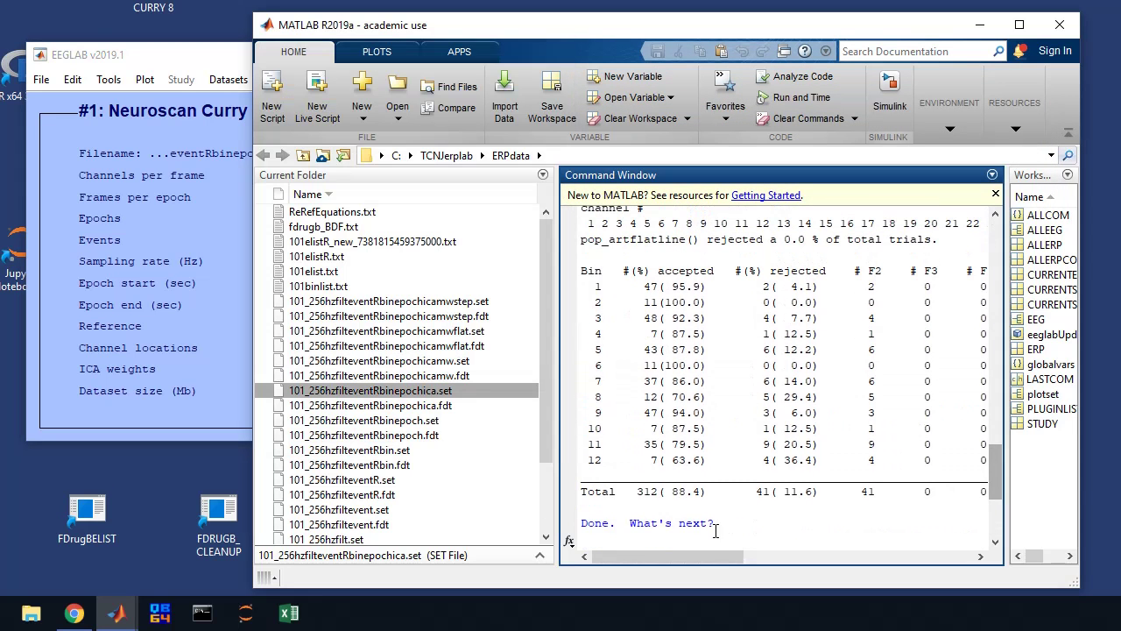
mouse_move(683, 558)
mouse_down()
mouse_move(724, 561)
mouse_move(661, 557)
mouse_up()
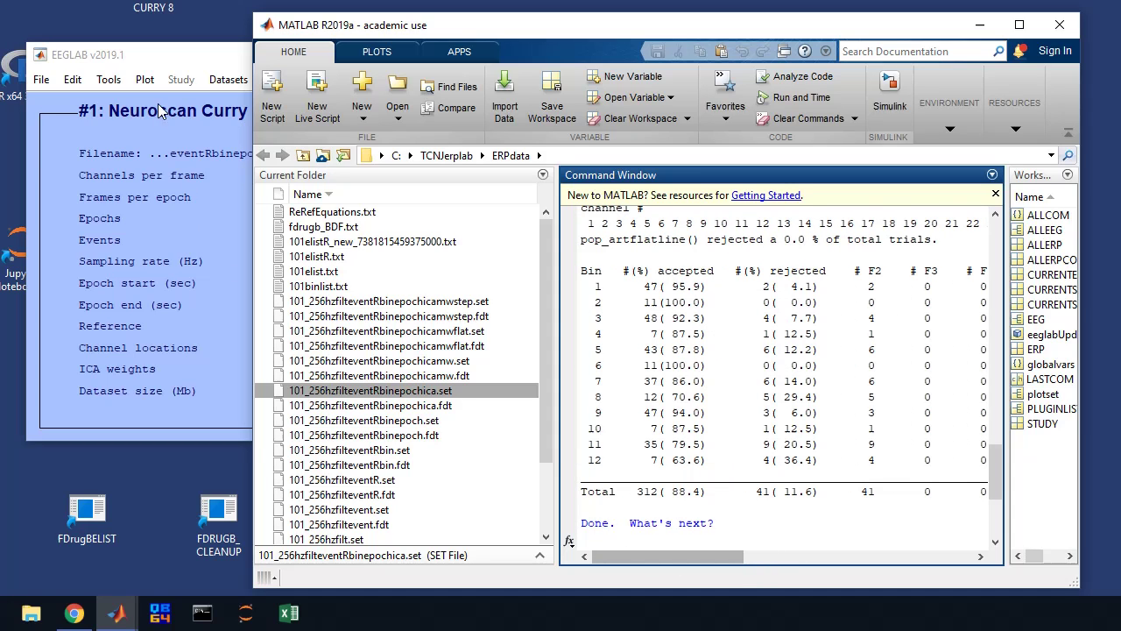
click(184, 55)
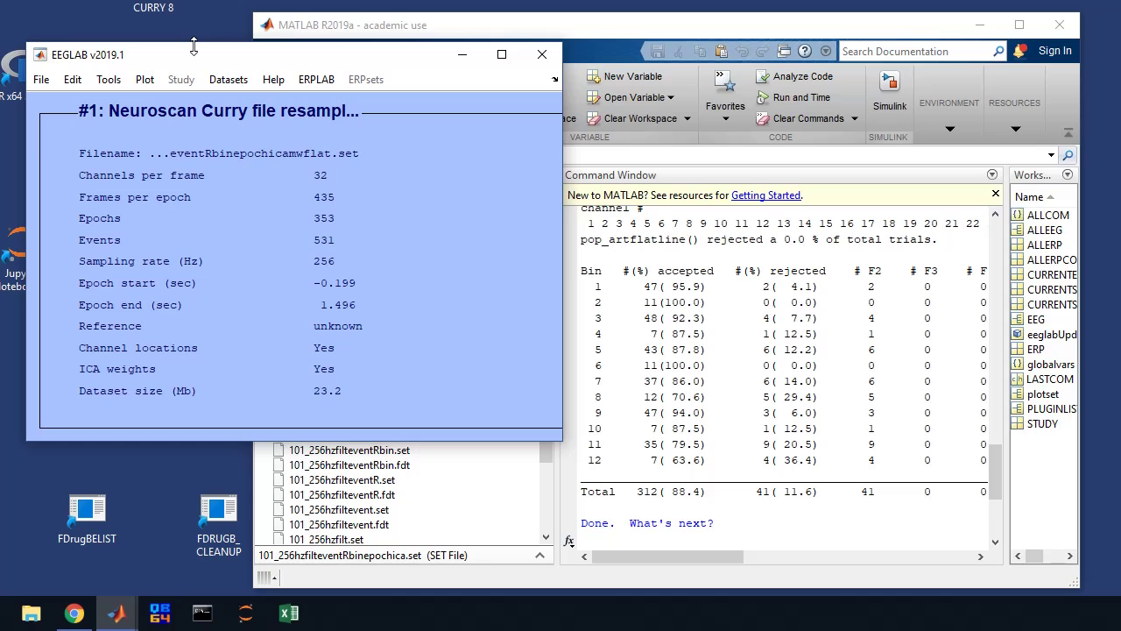
Summarize EEG artifacts in a table and save it to the file 101flags.txt.
click(313, 84)
mouse_move(388, 275)
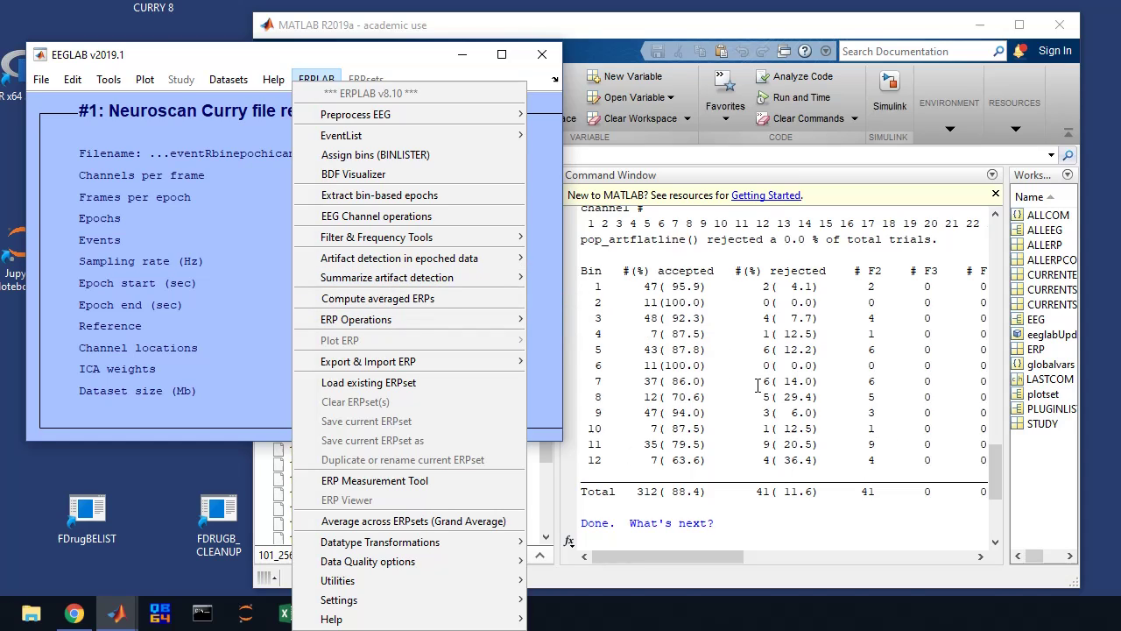
mouse_move(429, 286)
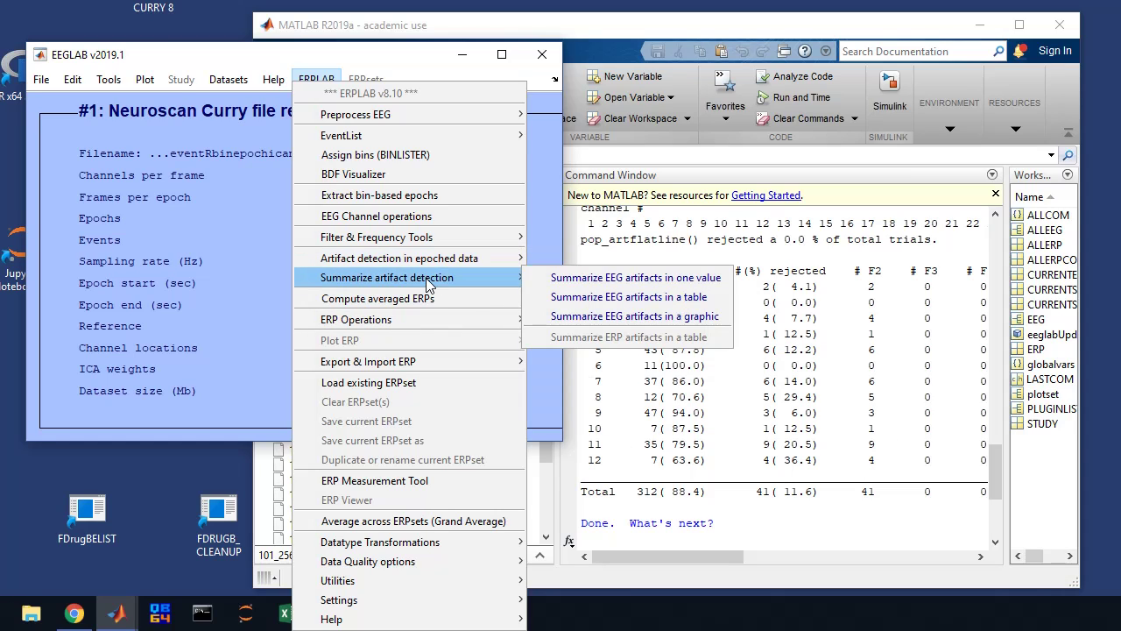
click(646, 304)
click(170, 243)
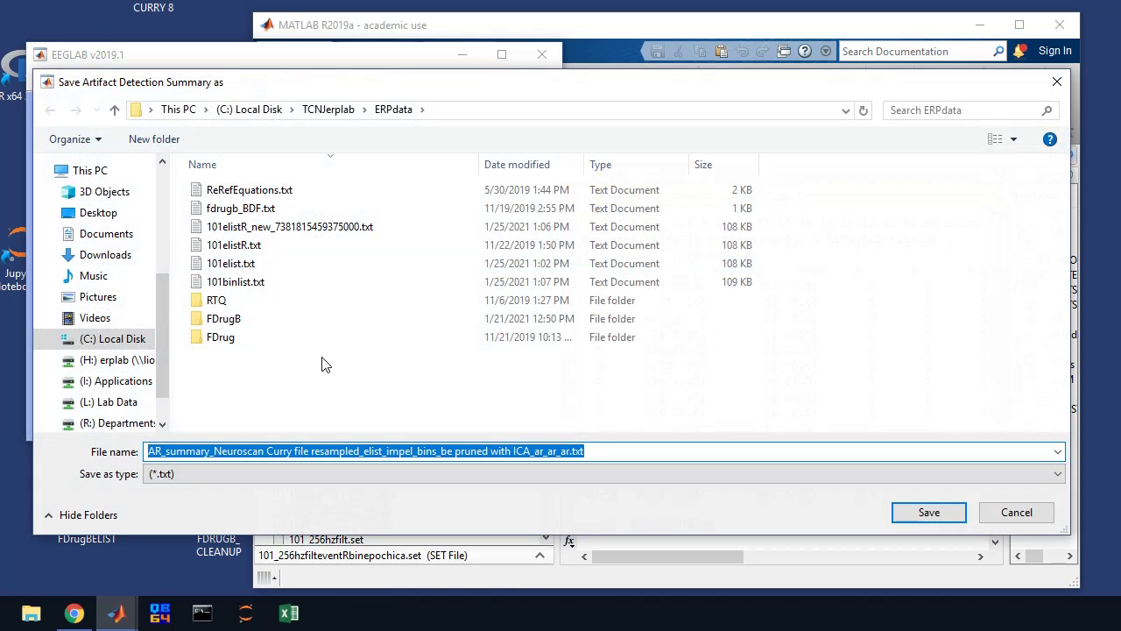
key(shift+Left)
key(shift+Left)
key(shift+Left)
key(shift+Left)
text(101)
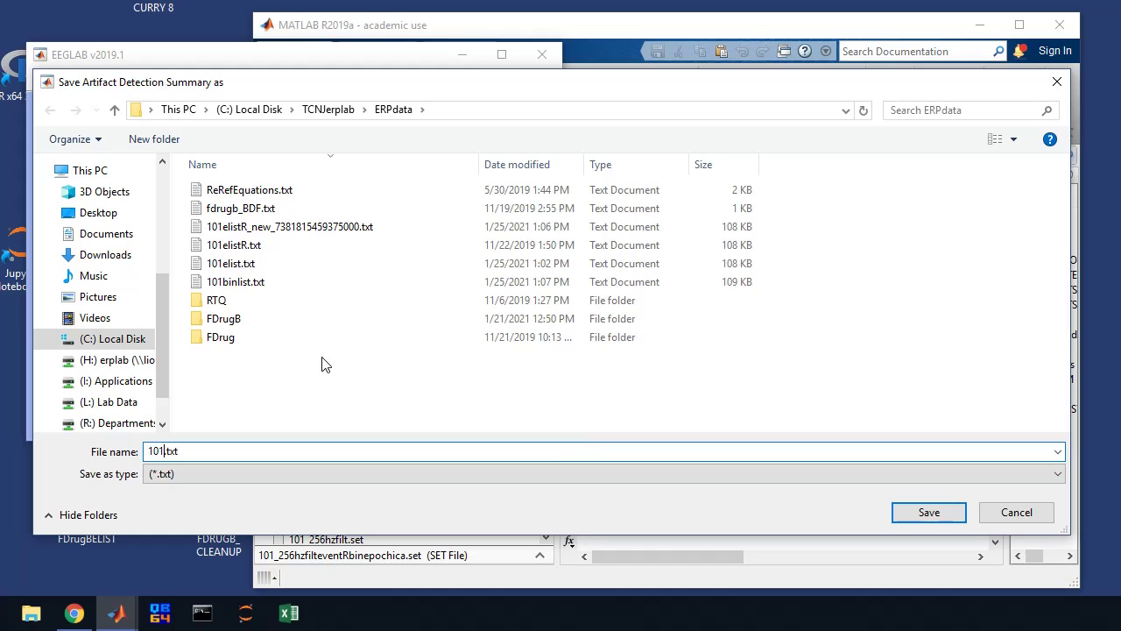
text(flags)
key(Return)
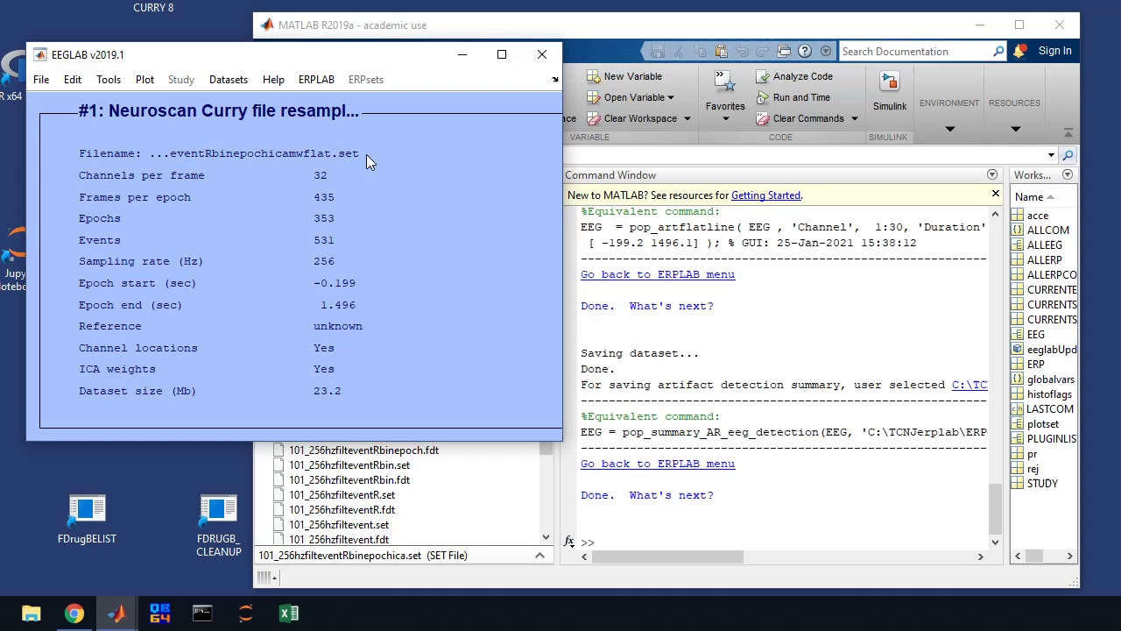
Open 101flags.txt to check 312 accepted and 41 rejected trials under F2, then close it.
drag(358, 64, 868, 136)
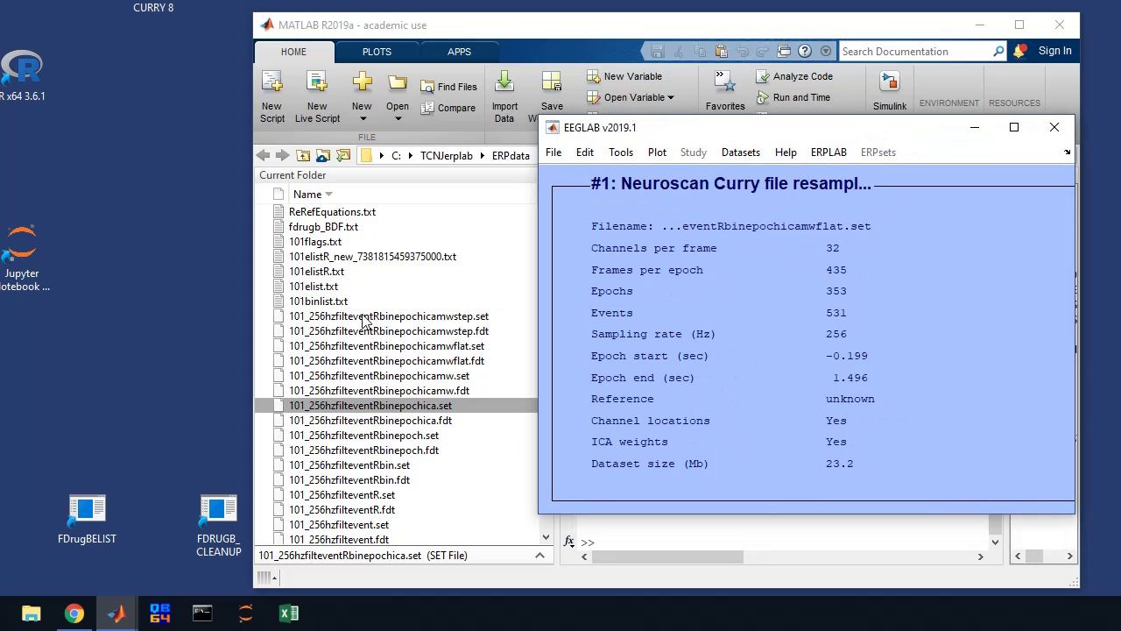
click(295, 244)
double_click(297, 242)
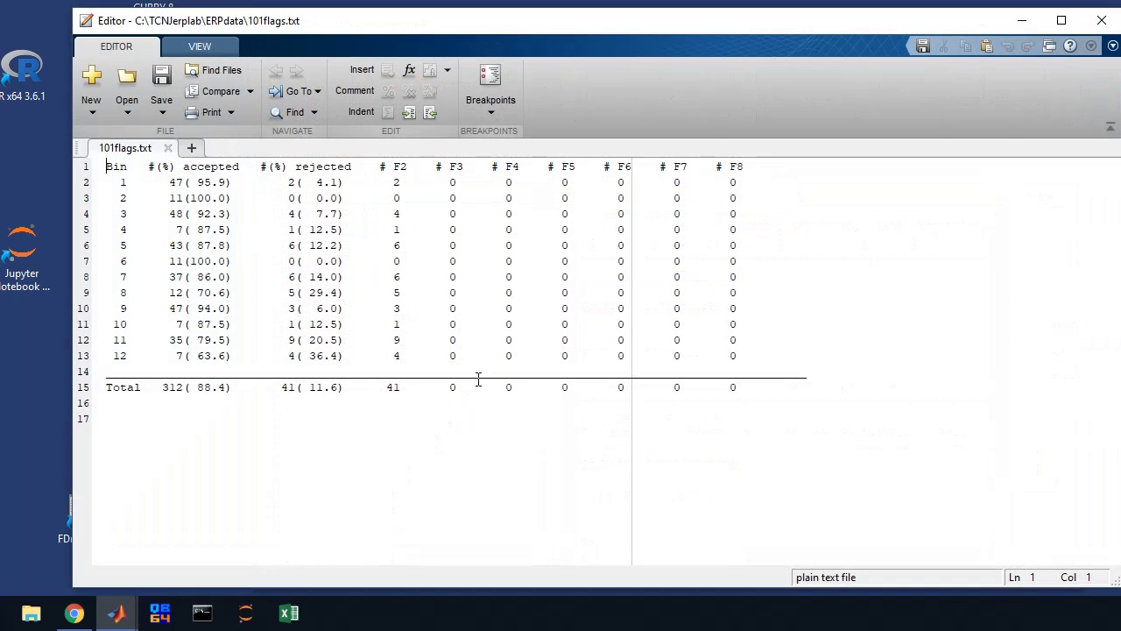
click(1101, 21)
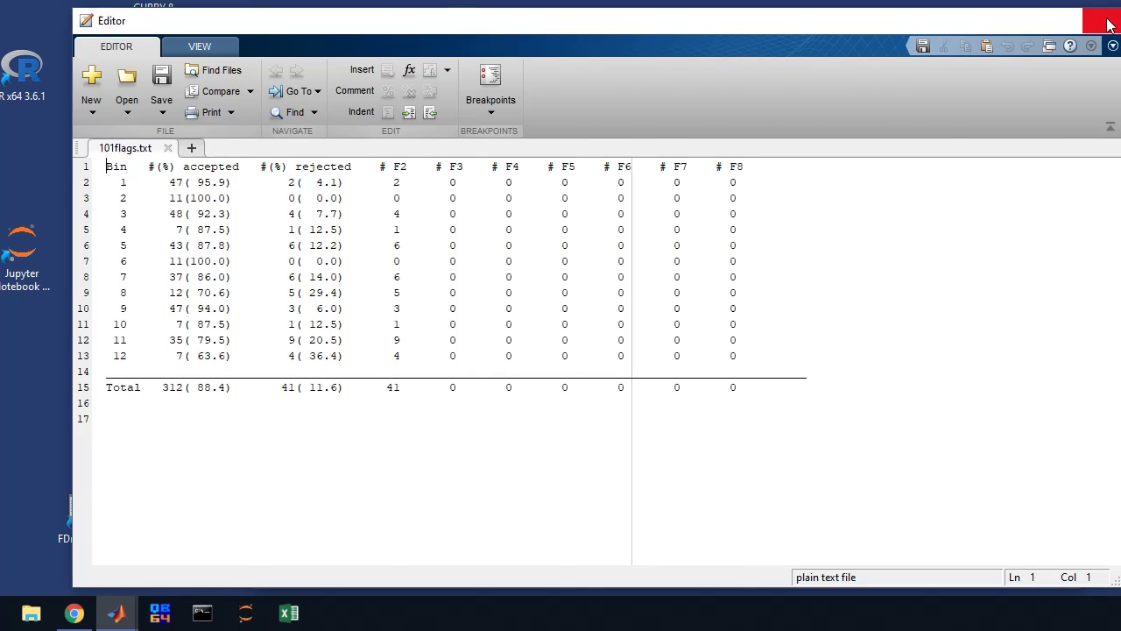